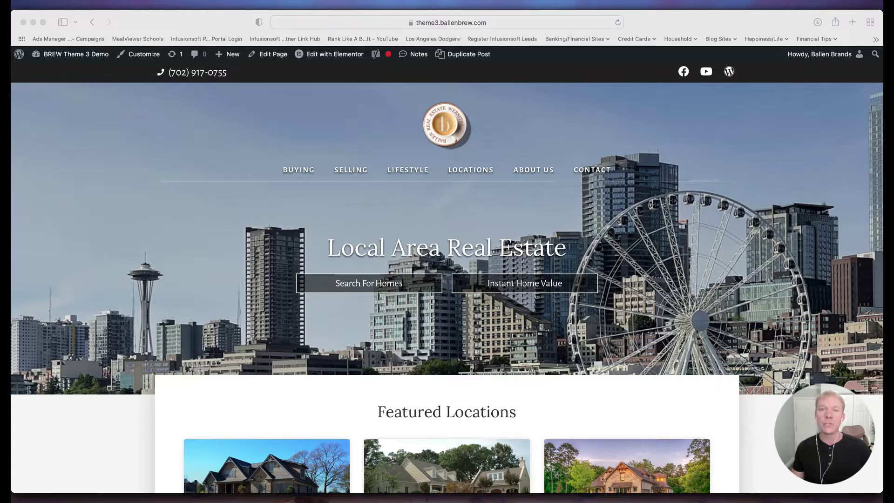
Switch from the BREW Theme 3 Demo front page to the WordPress admin Dashboard.
left_click(327, 408)
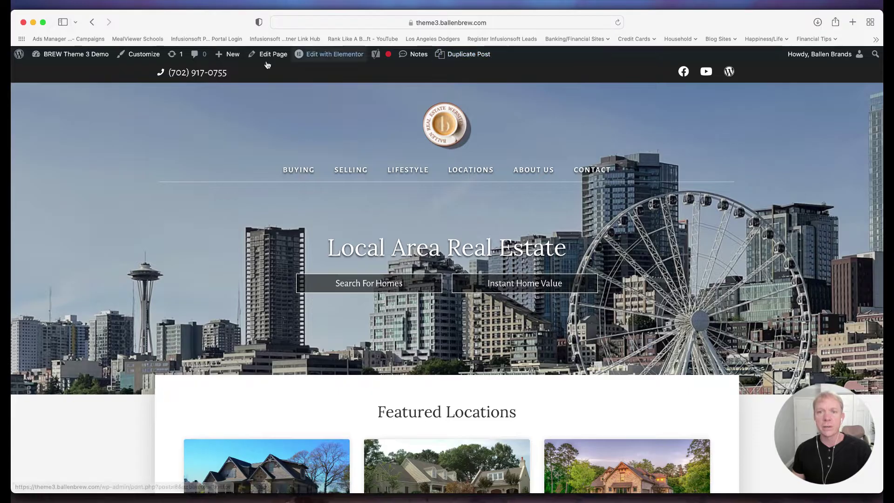
Visit the admin Dashboard, then return to the 'Local Area Real Estate' homepage to begin a new page.
mouse_move(65, 54)
left_click(48, 71)
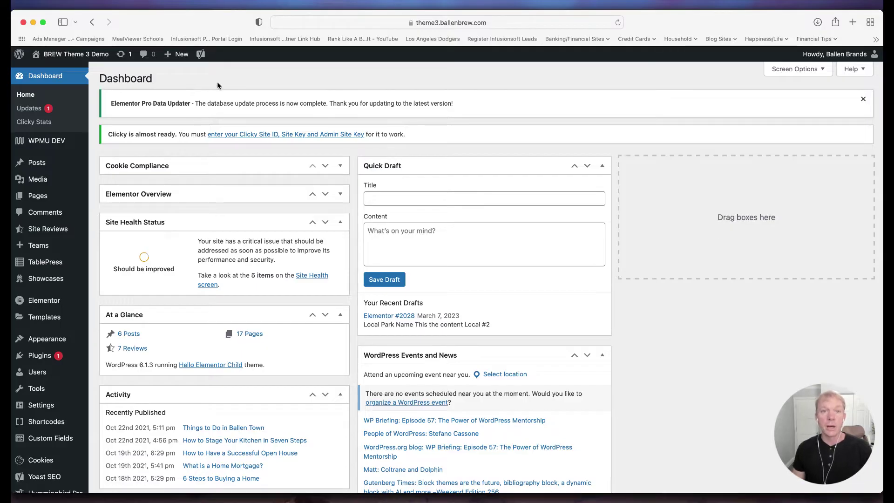
mouse_move(37, 202)
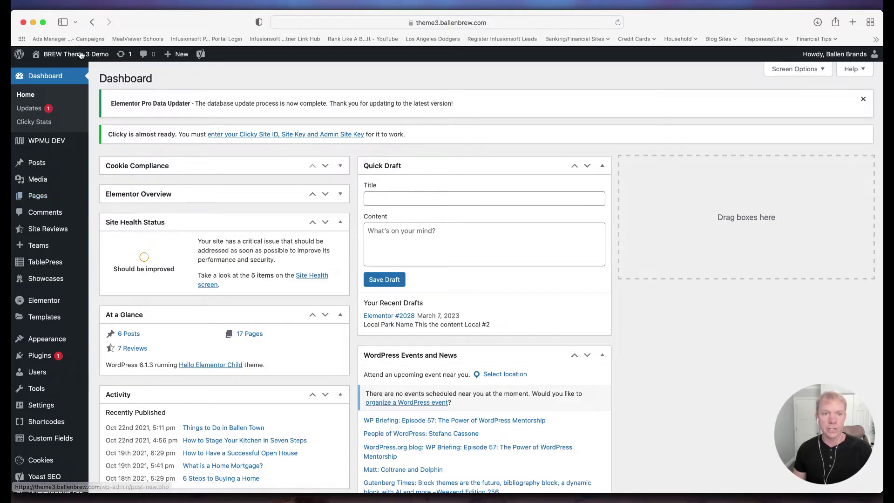
mouse_move(61, 54)
left_click(45, 71)
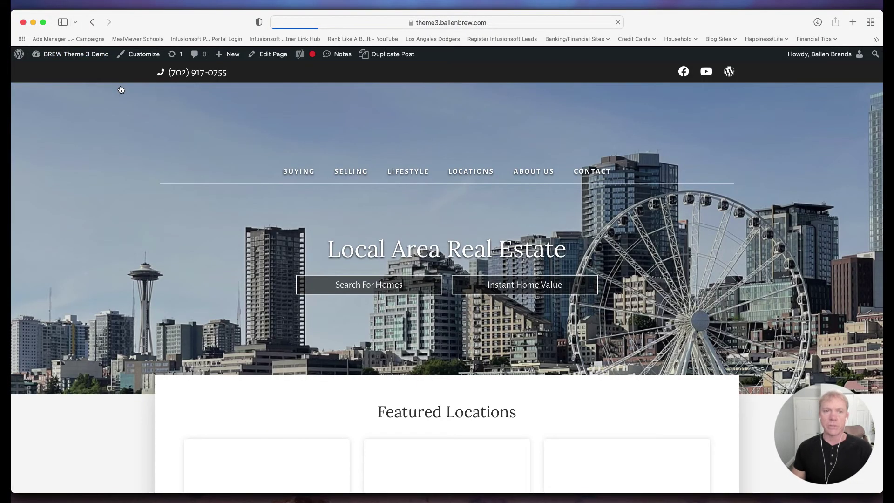
mouse_move(217, 59)
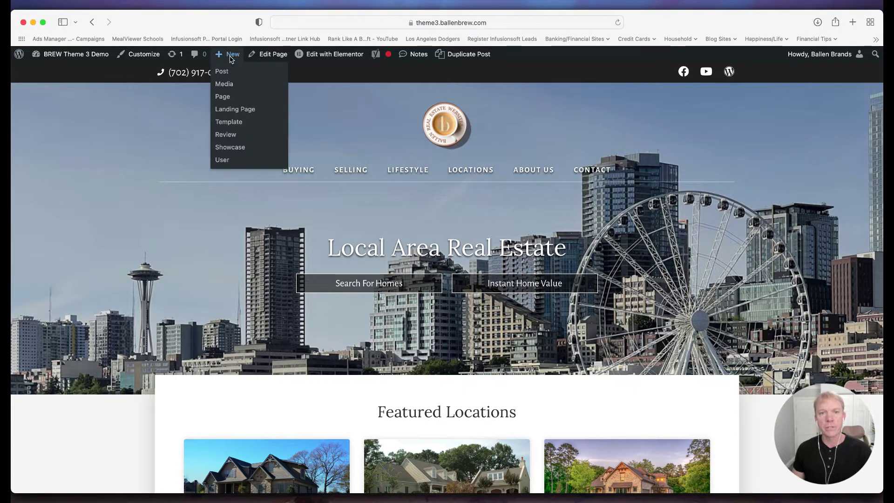
Create a new page titled 'New Page' and place the cursor in its empty body block.
left_click(226, 99)
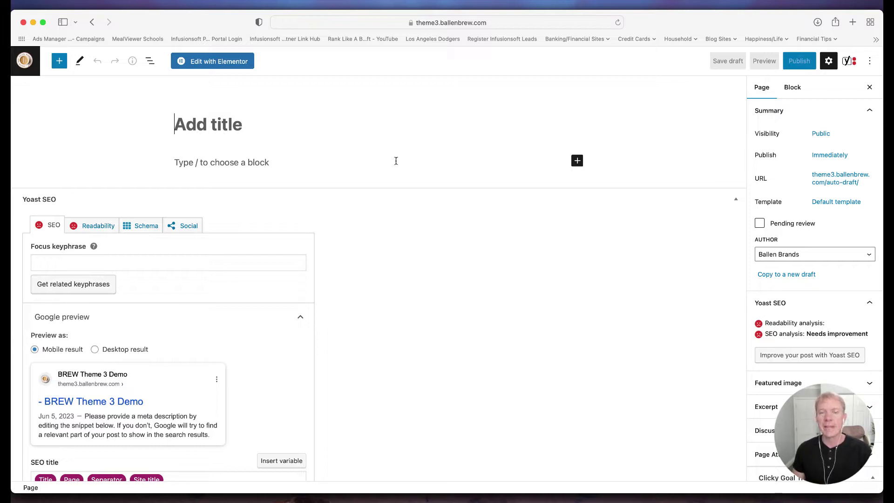
type("New Page")
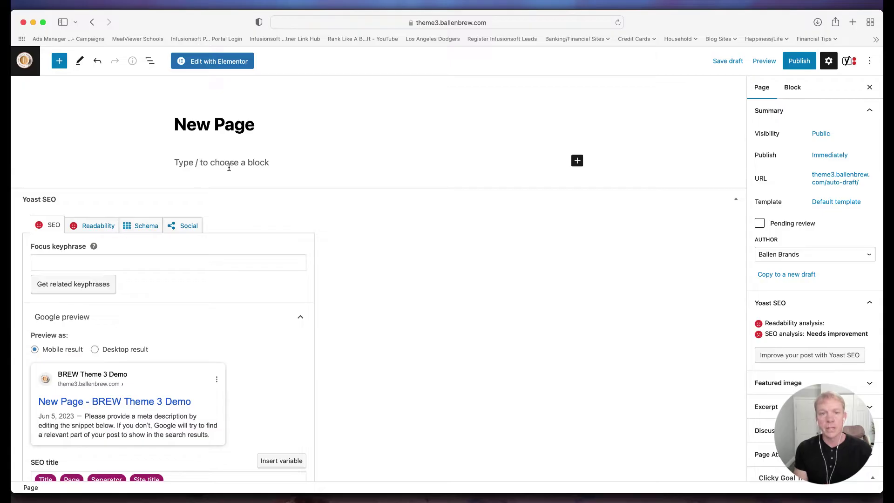
left_click(220, 161)
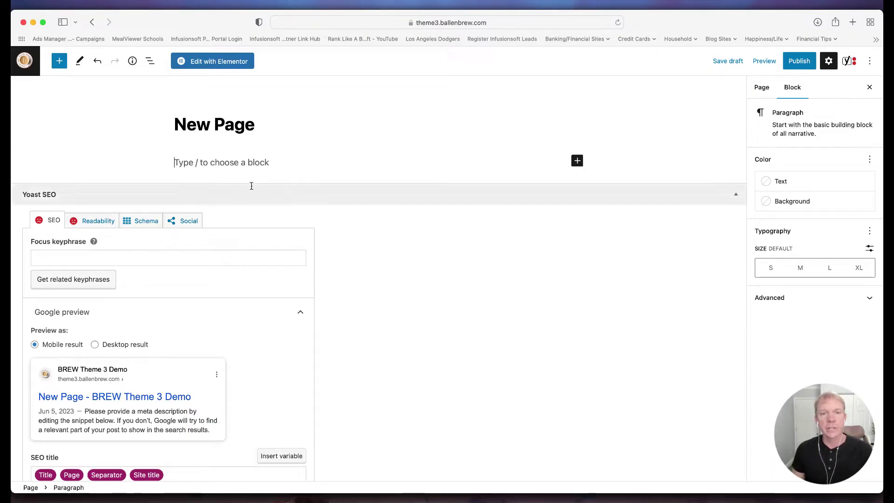
scroll(154, 203, "down", 1)
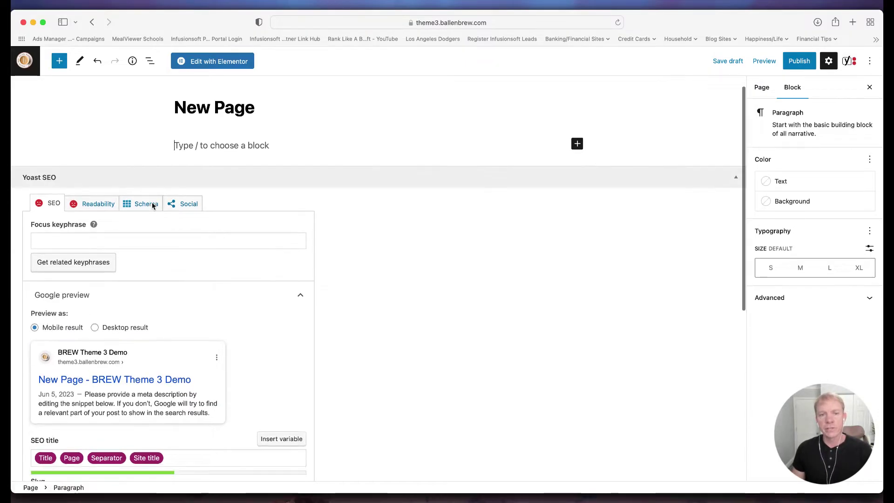
scroll(91, 185, "down", 1)
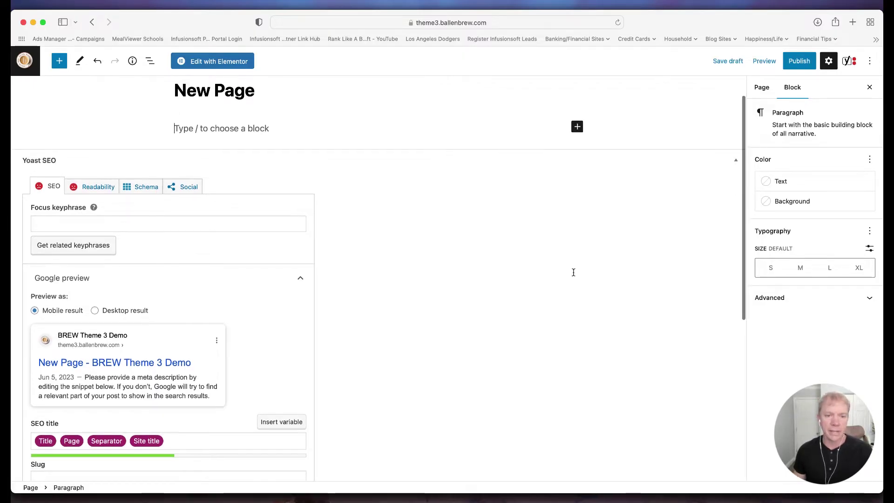
scroll(413, 270, "down", 5)
scroll(413, 270, "down", 3)
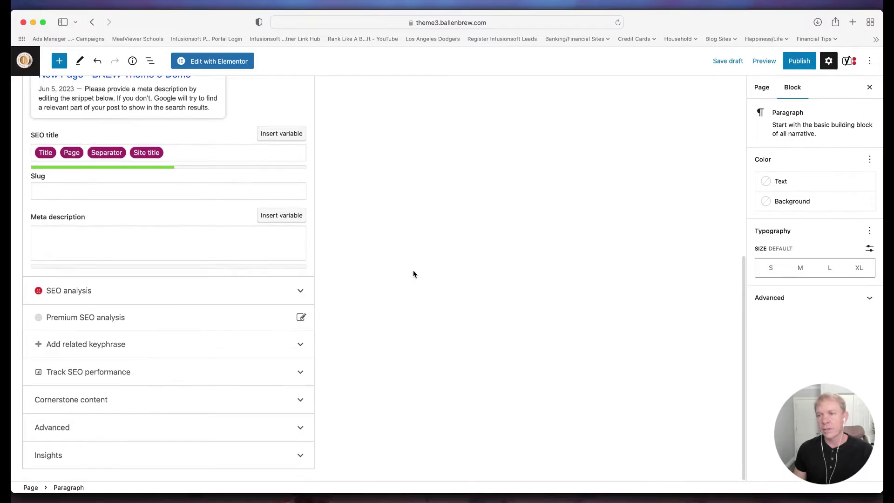
scroll(412, 270, "up", 8)
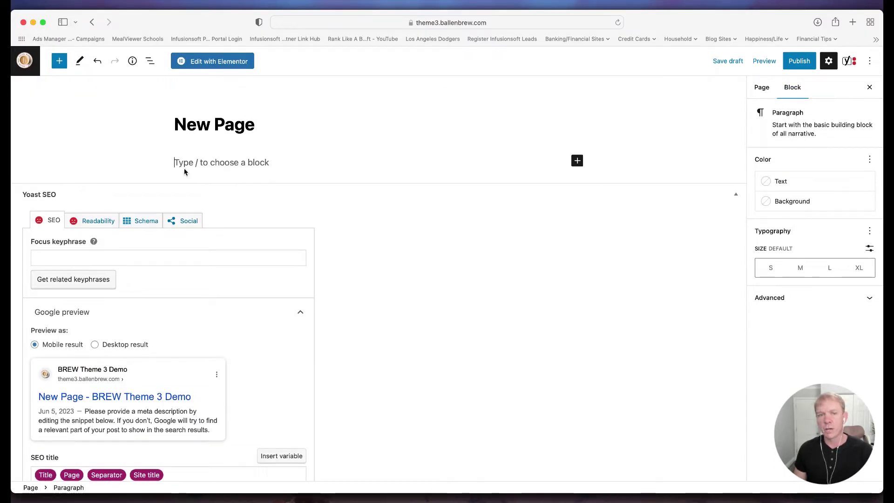
Change the page's permalink slug from auto-draft to new-page in the page settings.
left_click(246, 125)
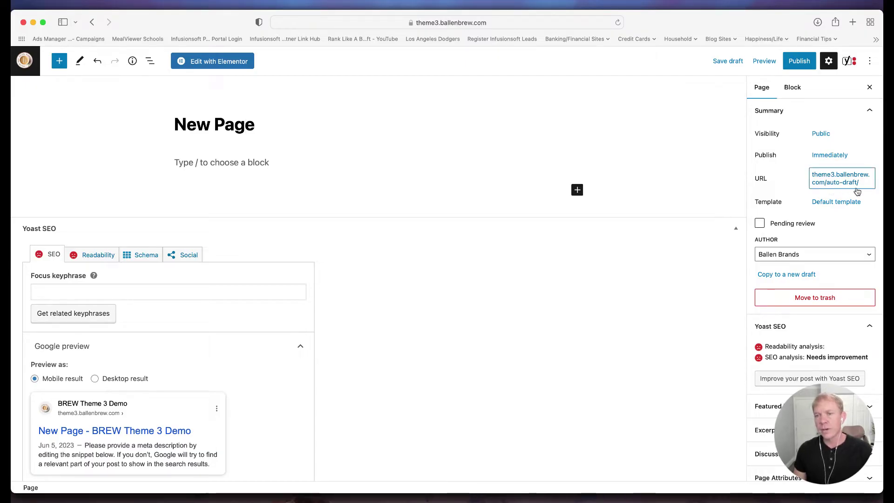
left_click(298, 146)
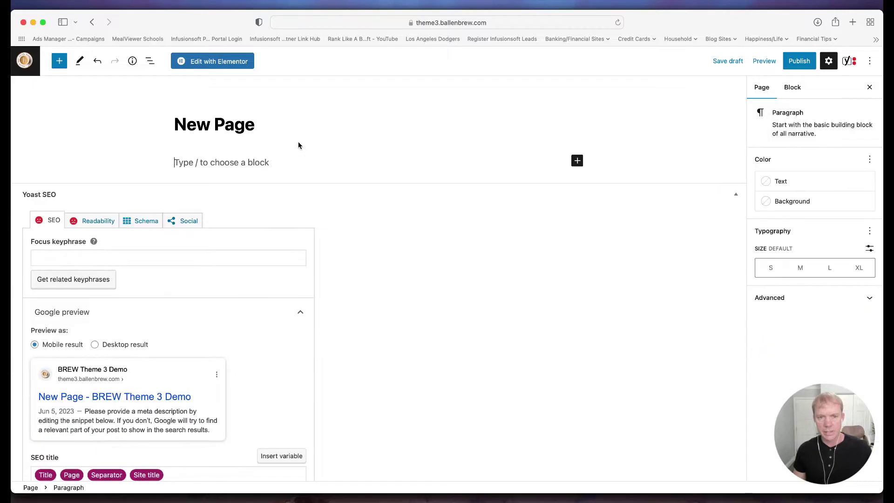
left_click(246, 132)
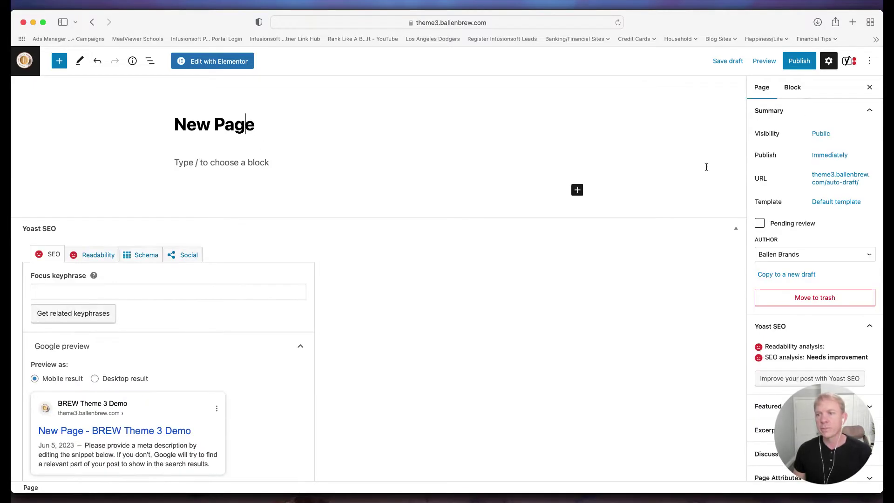
left_click(862, 185)
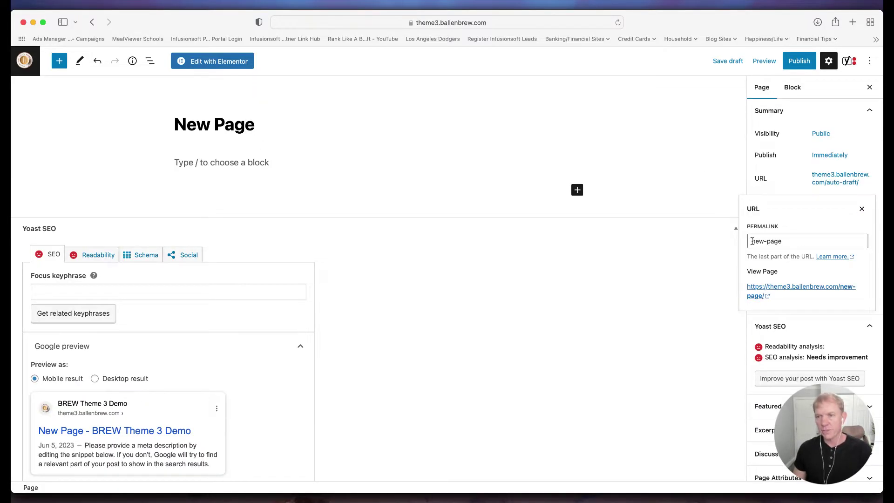
left_click_drag(755, 239, 788, 241)
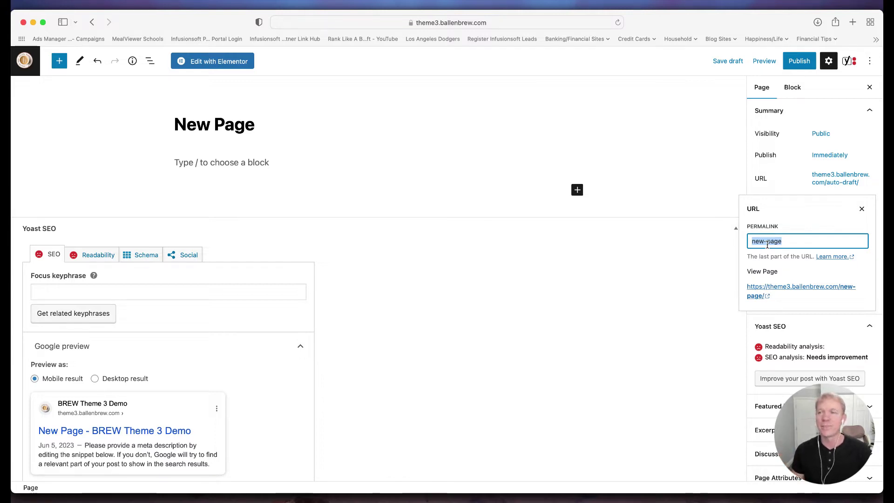
left_click(862, 210)
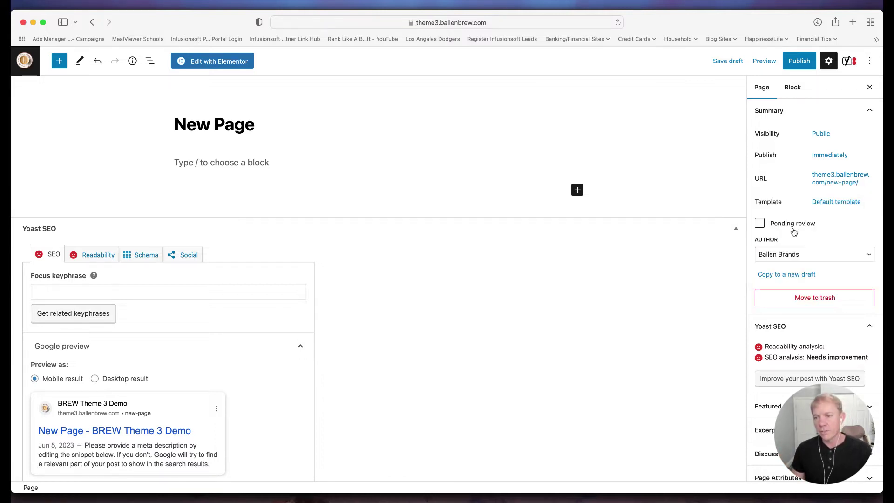
scroll(802, 227, "down", 2)
scroll(811, 221, "down", 1)
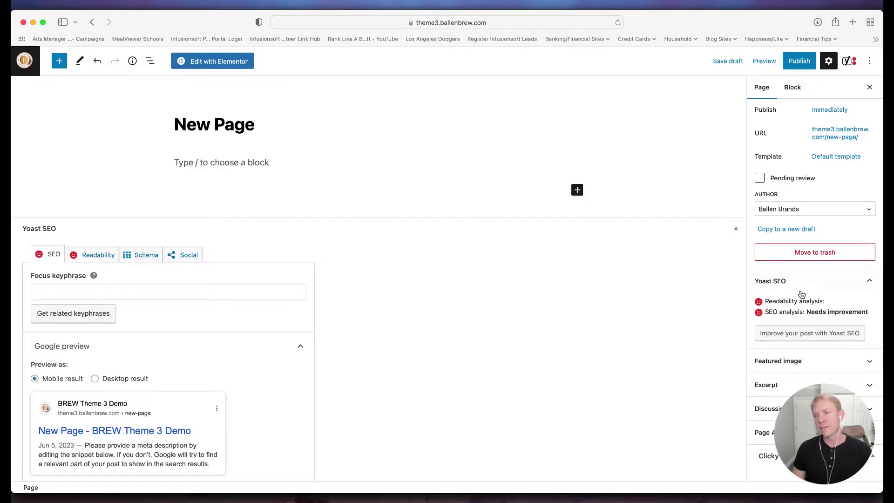
left_click(812, 364)
scroll(817, 364, "down", 2)
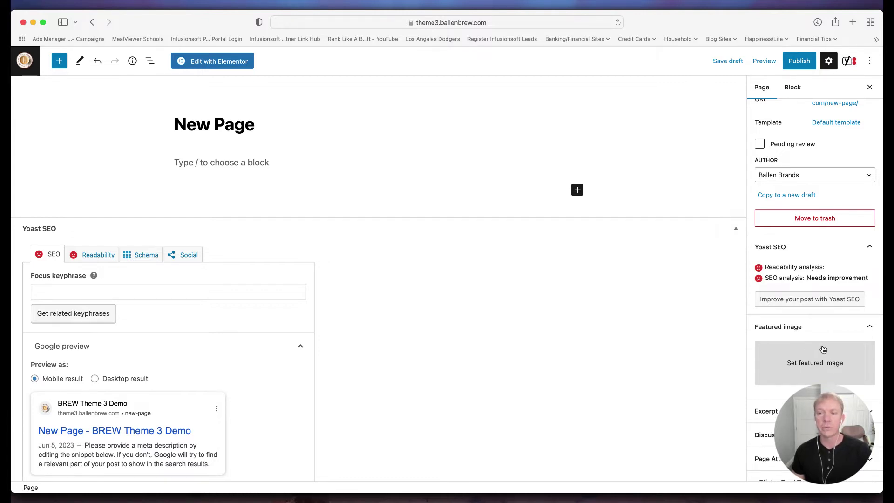
scroll(822, 348, "down", 2)
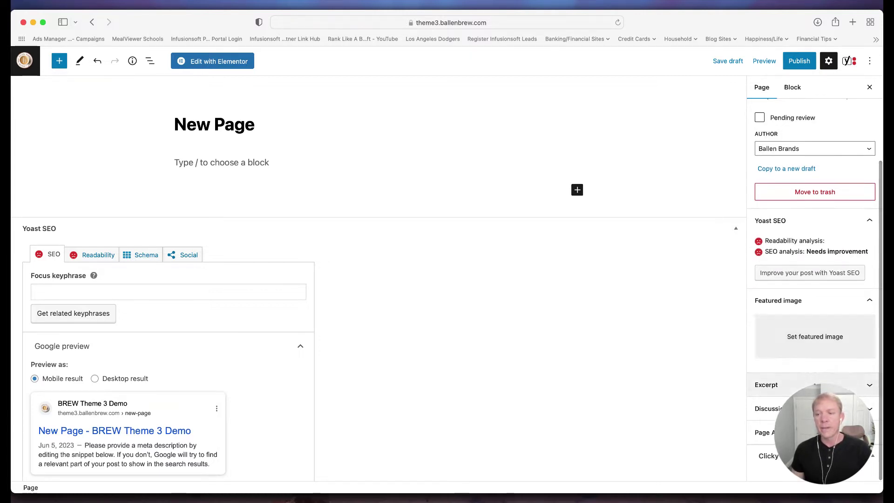
left_click(792, 384)
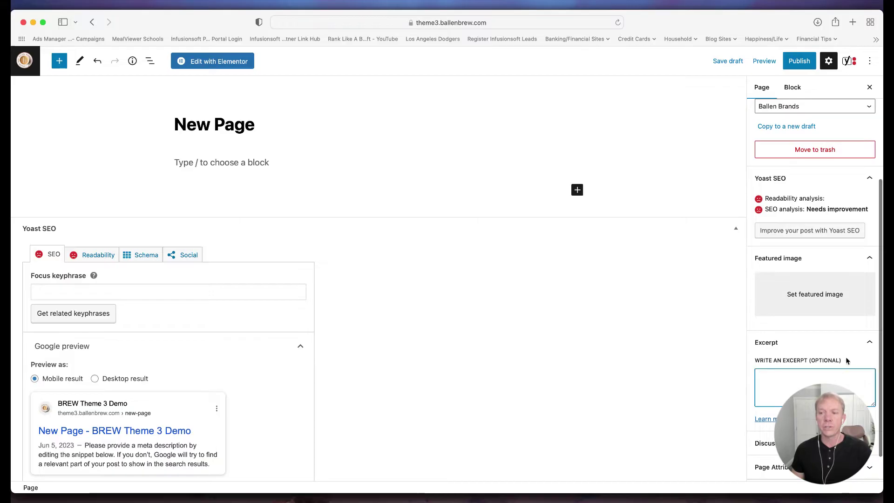
left_click_drag(847, 360, 808, 360)
left_click(796, 360)
scroll(795, 347, "down", 1)
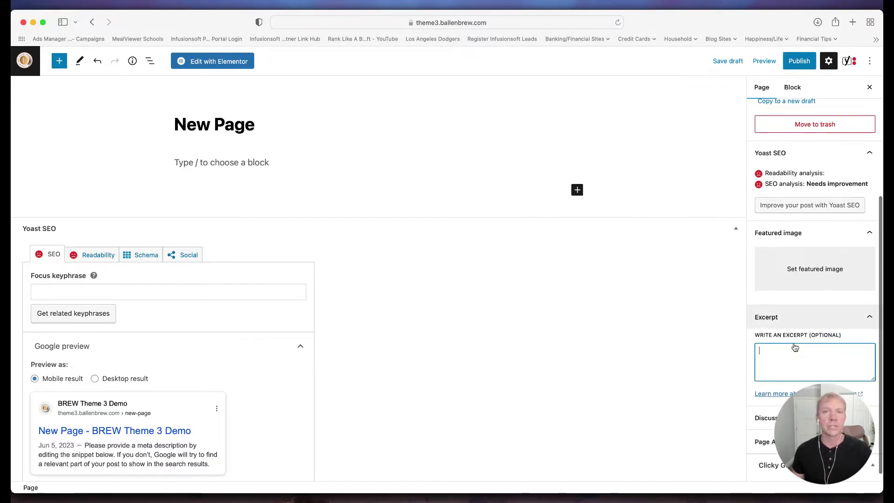
scroll(794, 344, "down", 1)
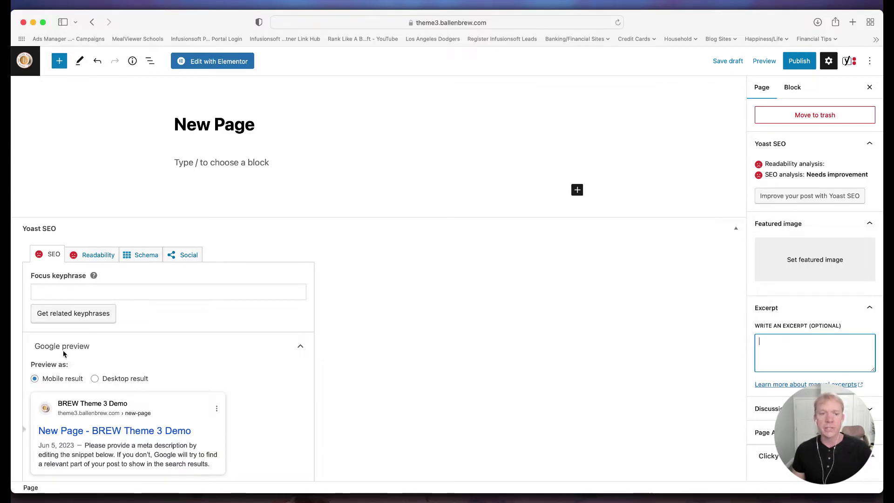
scroll(150, 406, "down", 3)
scroll(108, 424, "down", 3)
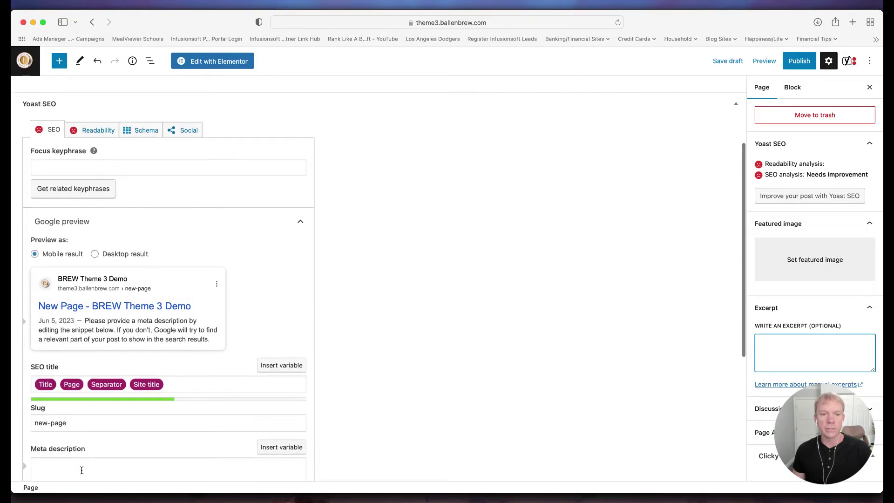
scroll(110, 370, "down", 3)
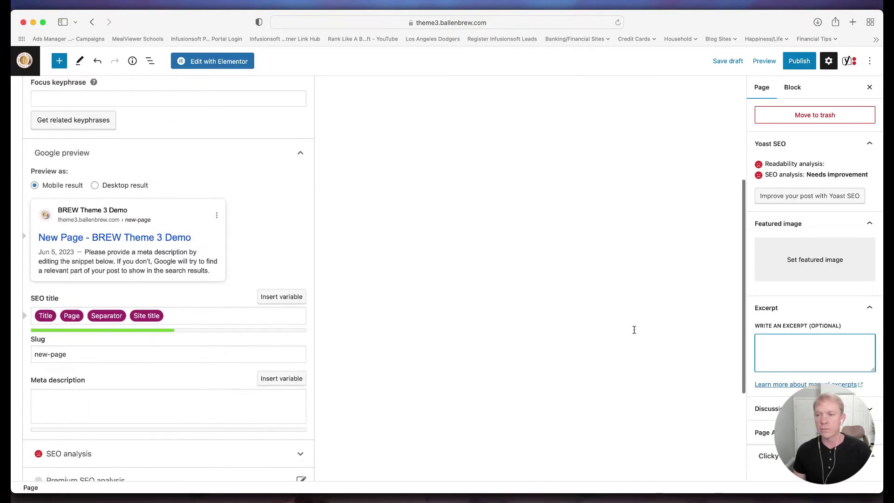
left_click(770, 408)
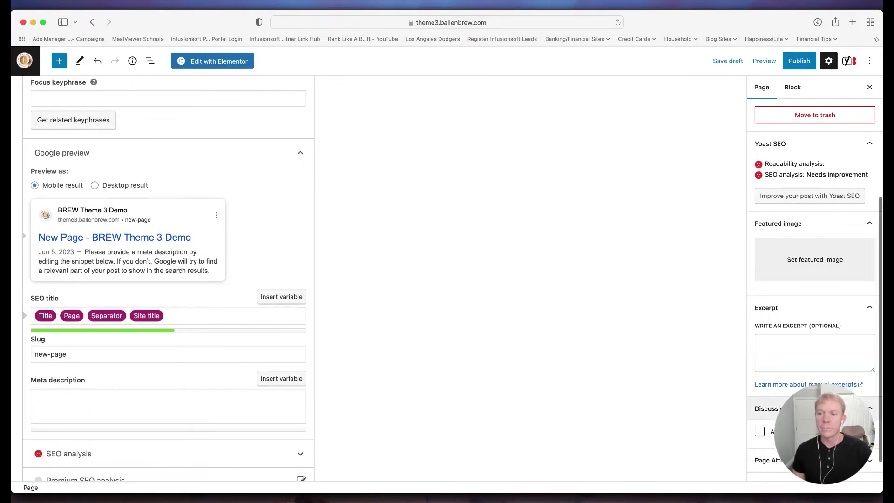
scroll(775, 416, "down", 1)
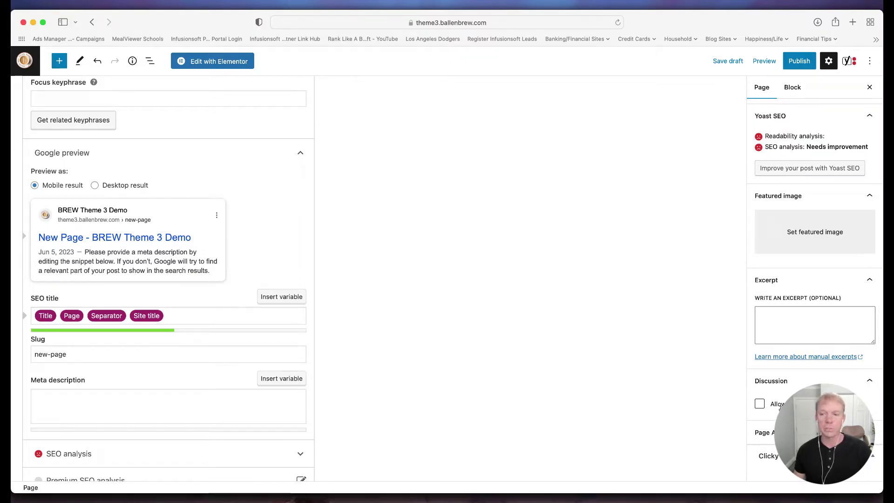
left_click(840, 385)
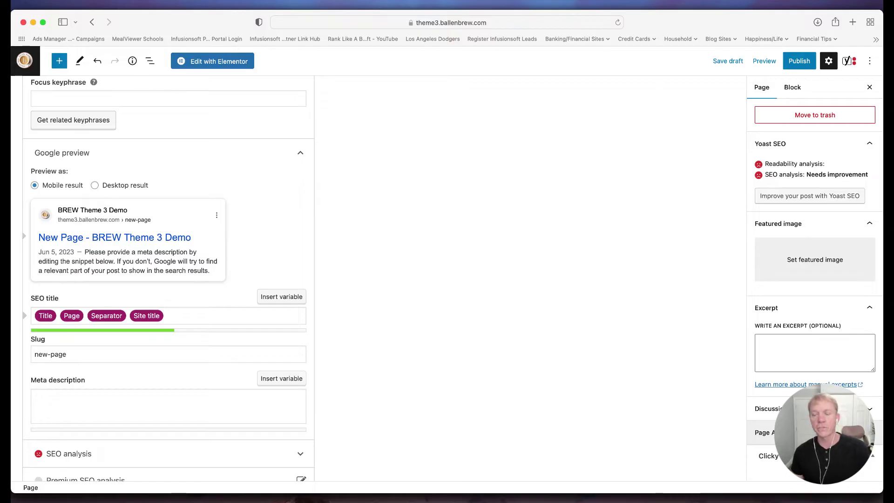
left_click(819, 432)
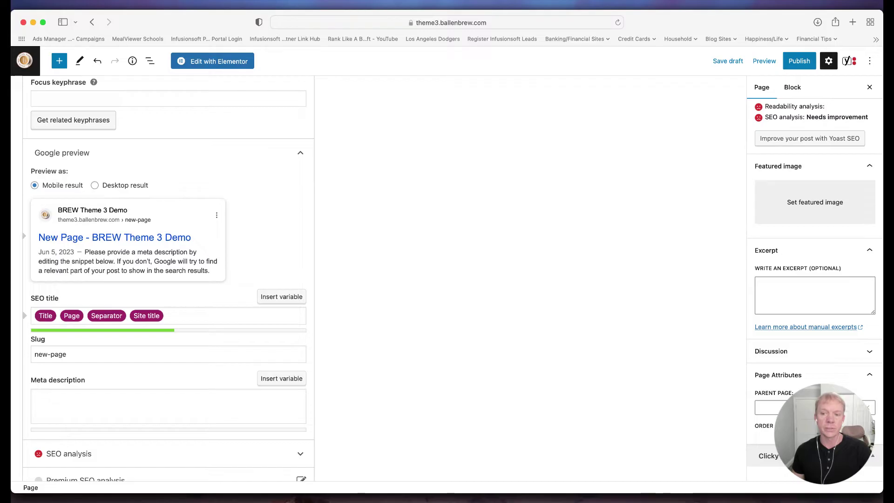
scroll(814, 279, "up", 1)
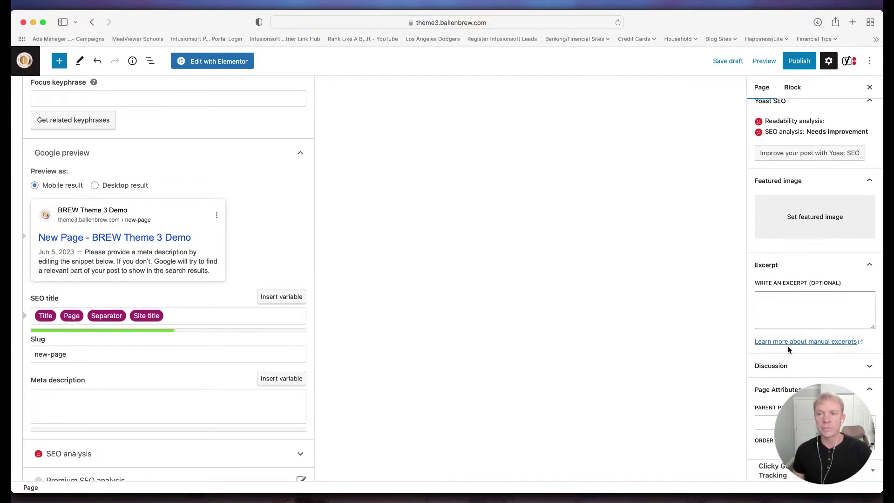
scroll(789, 350, "up", 5)
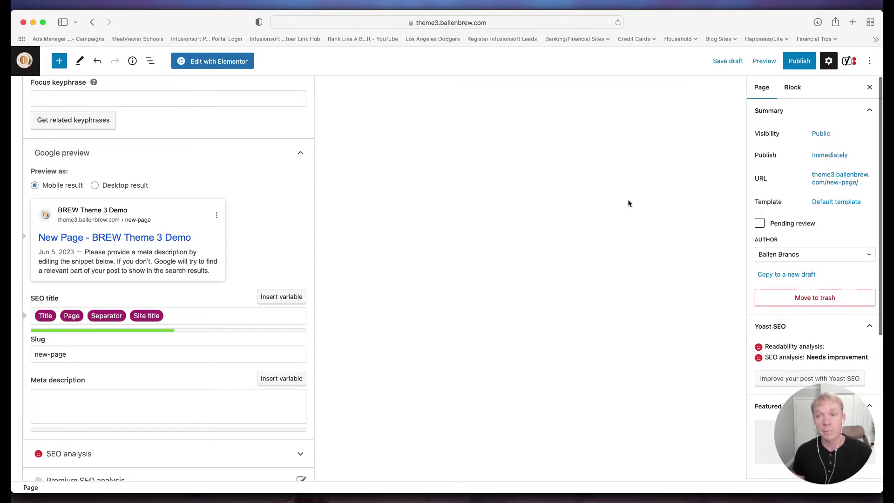
scroll(624, 194, "up", 6)
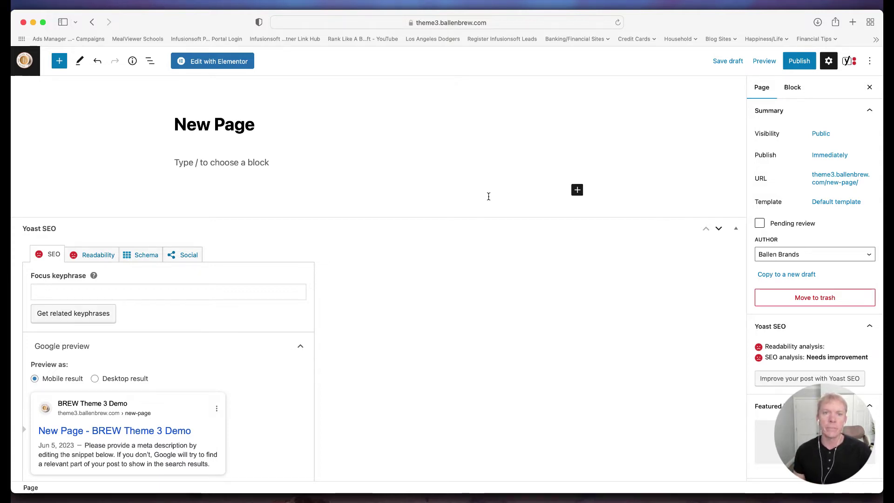
Open New Page in Elementor, leaving the block editor.
left_click(221, 67)
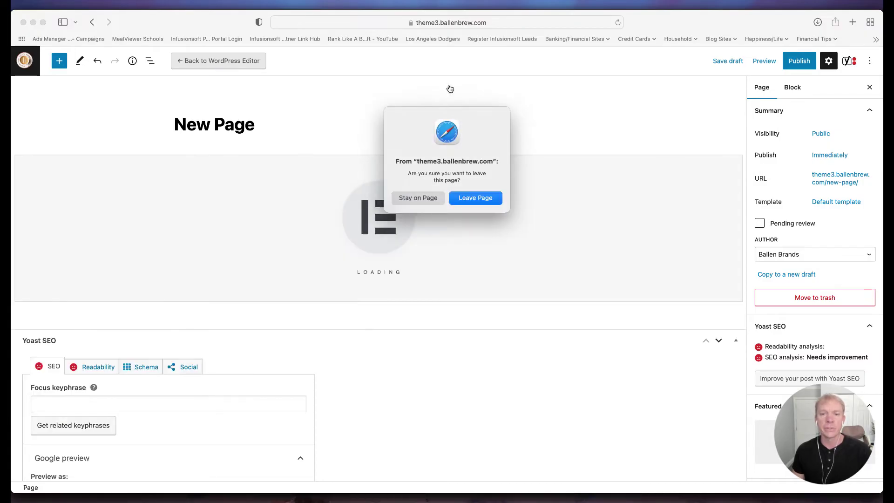
left_click(475, 198)
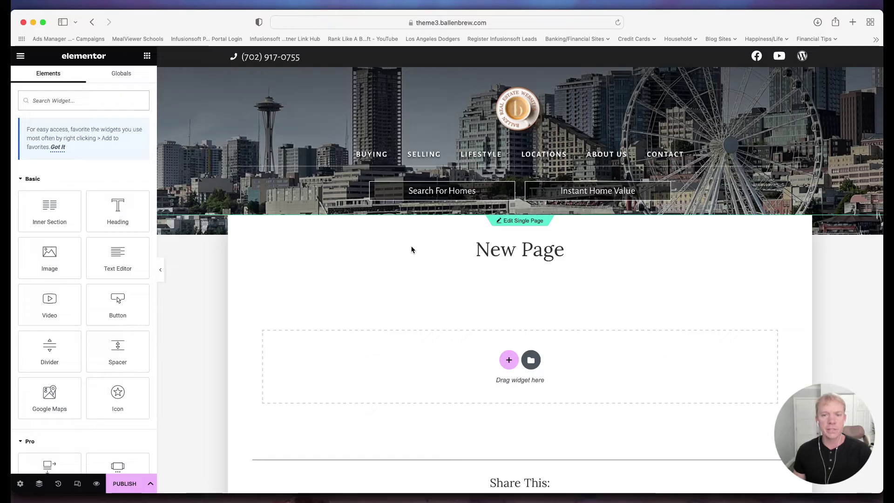
scroll(63, 170, "down", 5)
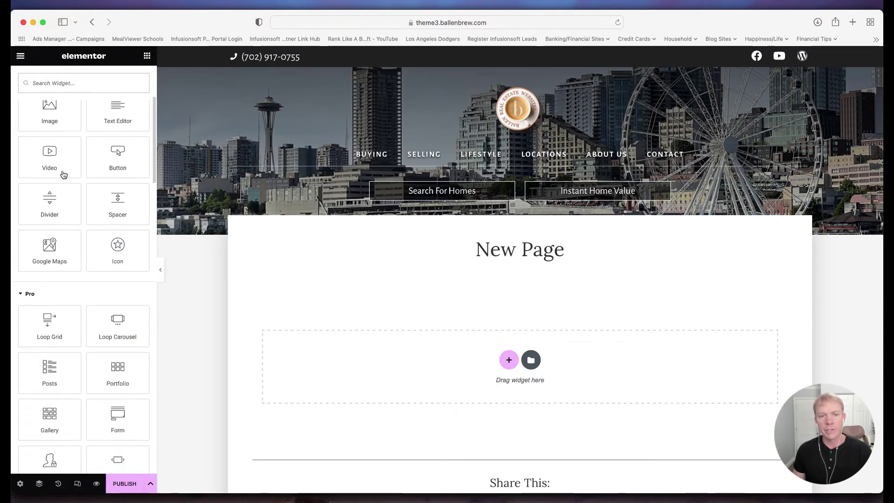
scroll(63, 176, "down", 5)
scroll(64, 176, "up", 12)
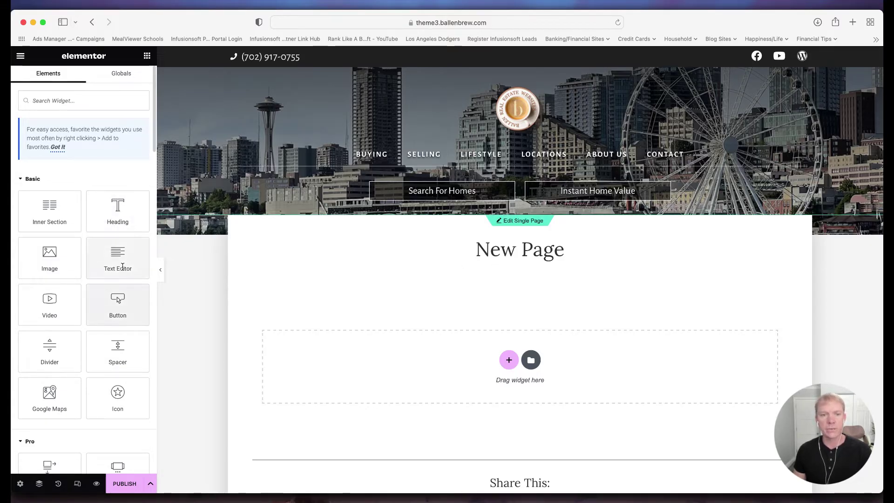
Add a Text Editor widget reading 'This is where the text goes...' to the empty section.
left_click_drag(119, 260, 390, 363)
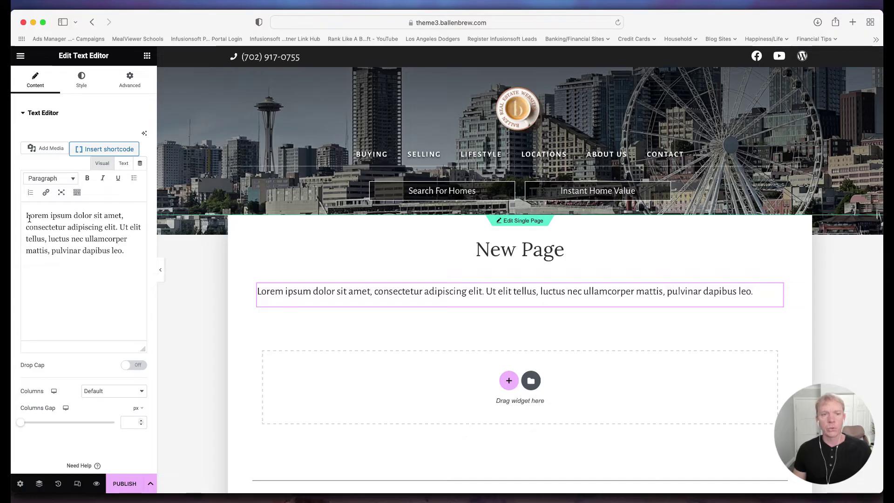
left_click_drag(28, 218, 132, 256)
type("This is where the text goes")
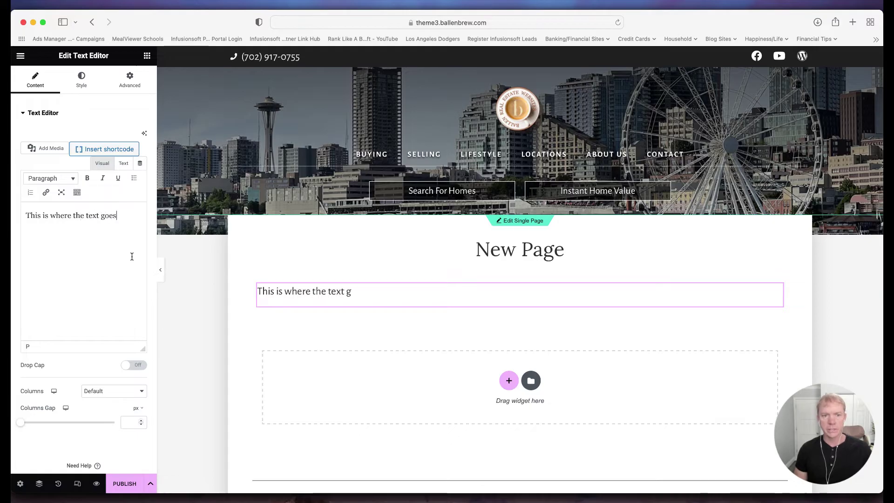
type("...")
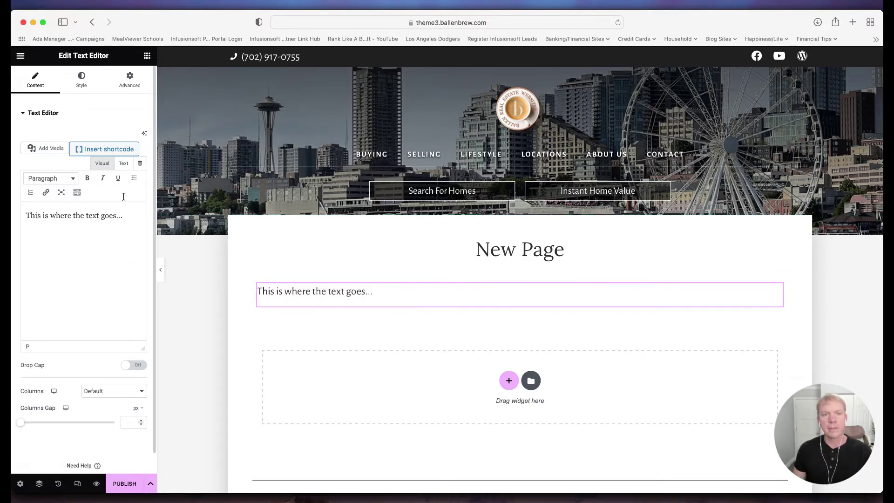
Drag the Video widget from the widget list toward the page below the text.
left_click(146, 56)
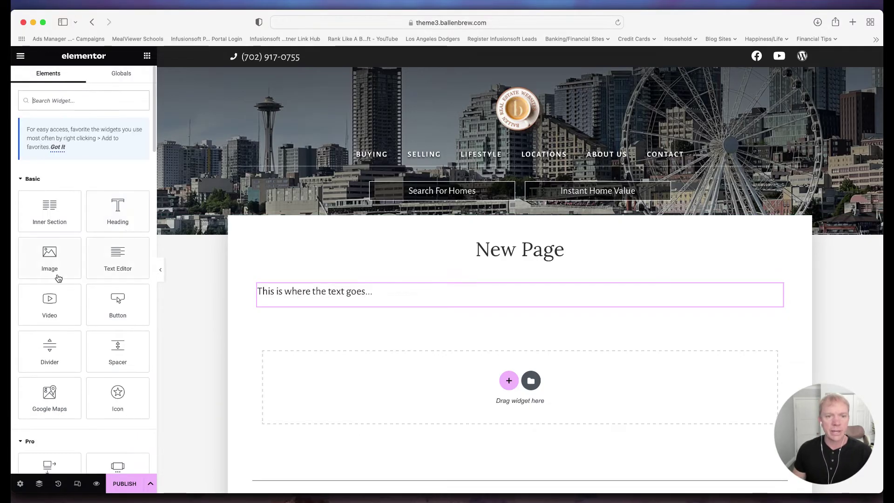
left_click_drag(58, 278, 340, 355)
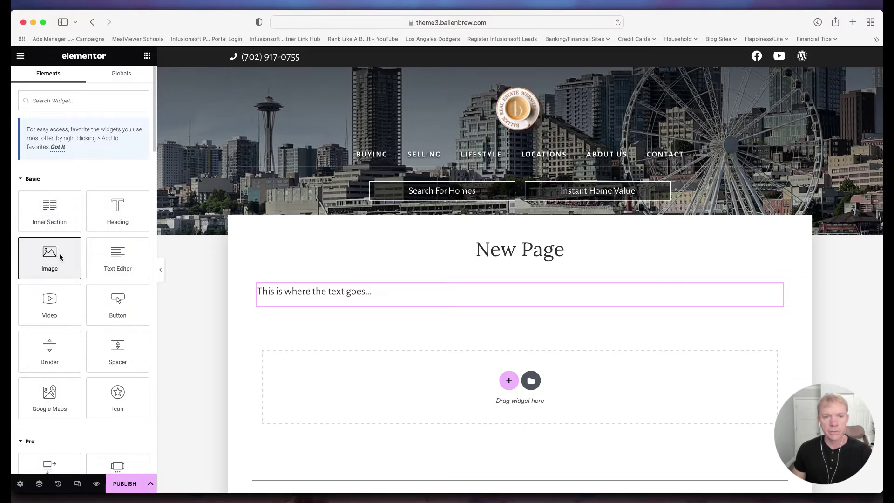
left_click_drag(54, 302, 428, 311)
Drop a YouTube Video widget with the default placeholder video into the section below the text.
left_click_drag(49, 310, 488, 371)
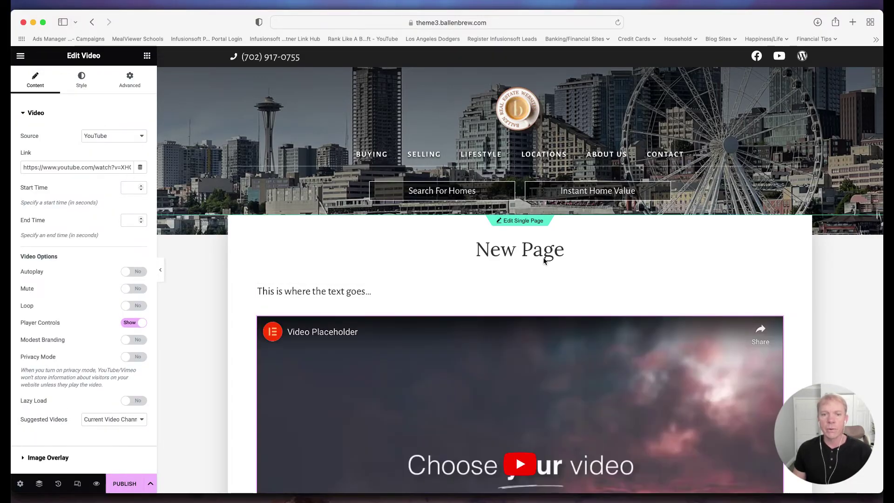
scroll(553, 273, "down", 3)
scroll(553, 273, "up", 5)
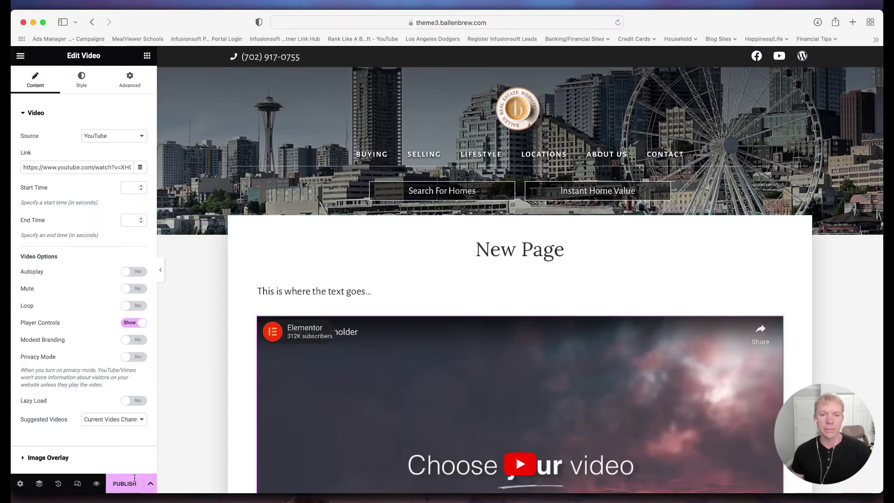
Publish New Page and view it live in a new tab, checking its address and content.
left_click(125, 483)
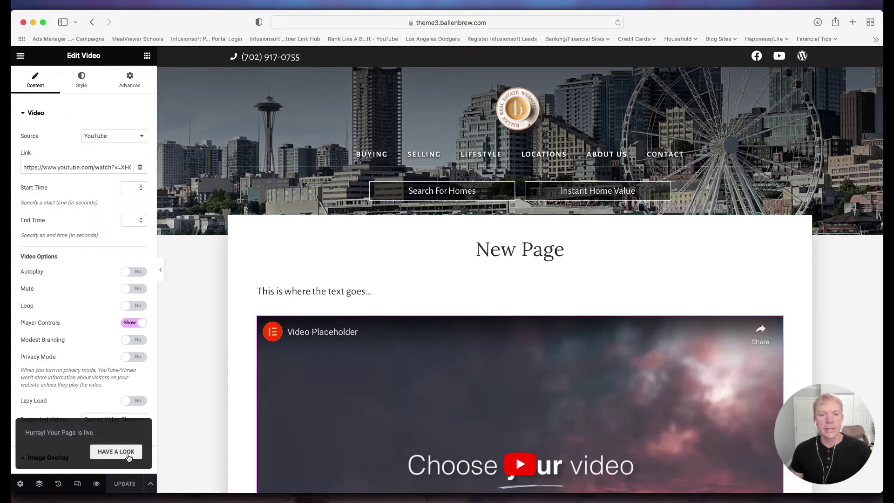
left_click(129, 458)
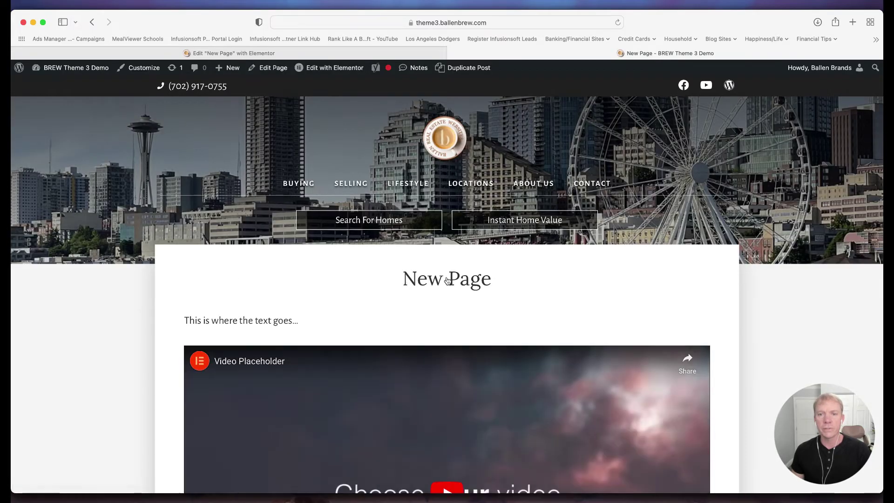
left_click(476, 25)
key("Escape")
key("Escape")
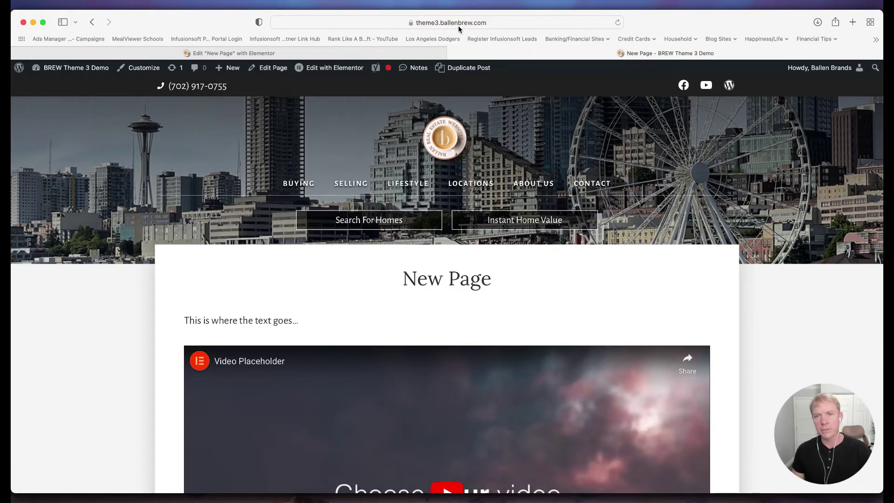
left_click(442, 27)
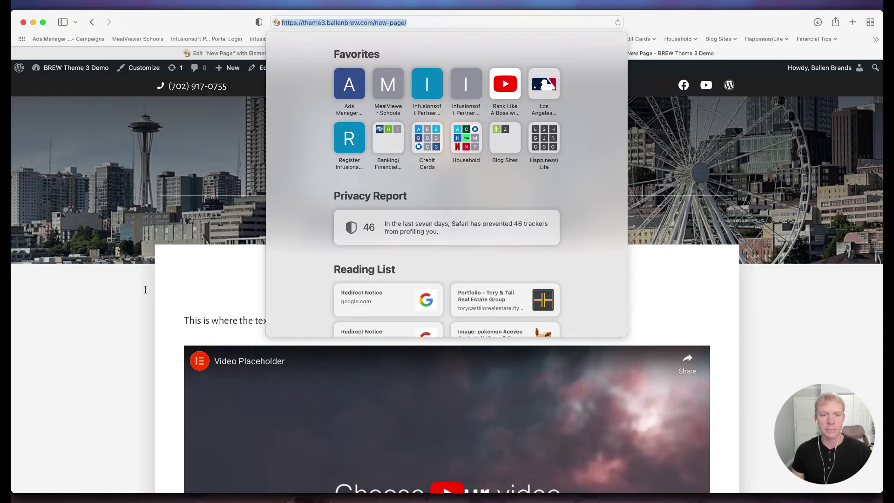
key("Escape")
scroll(785, 368, "down", 3)
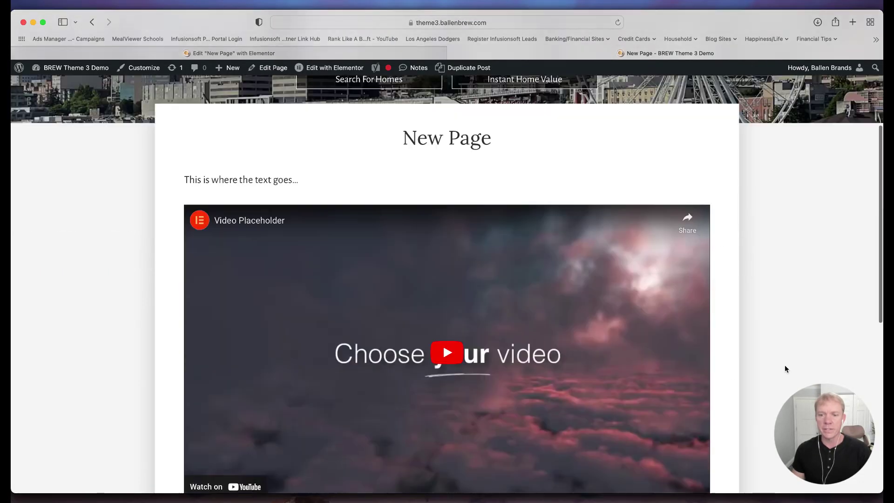
scroll(784, 365, "down", 10)
scroll(785, 365, "up", 15)
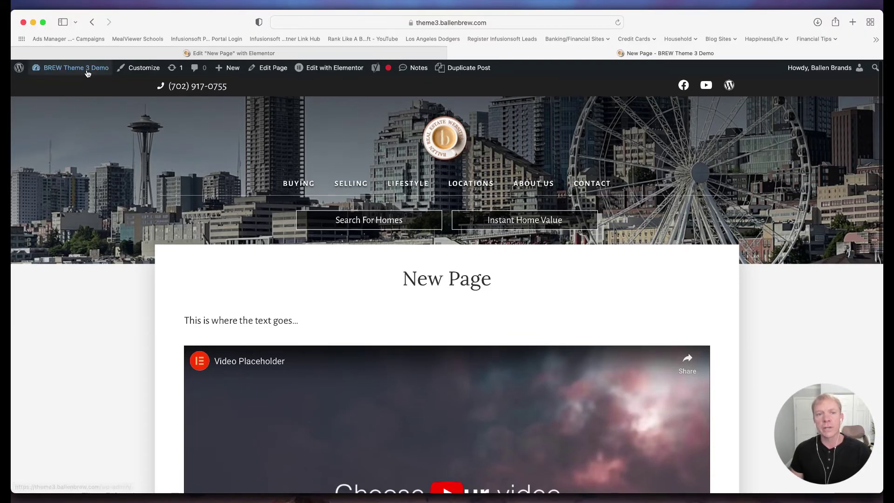
Reopen the live New Page in the Elementor builder from the admin bar.
mouse_move(88, 73)
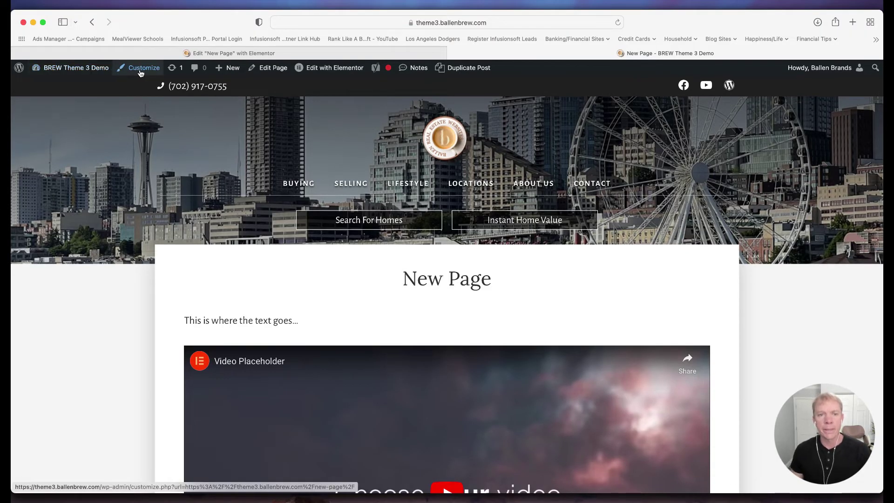
mouse_move(348, 71)
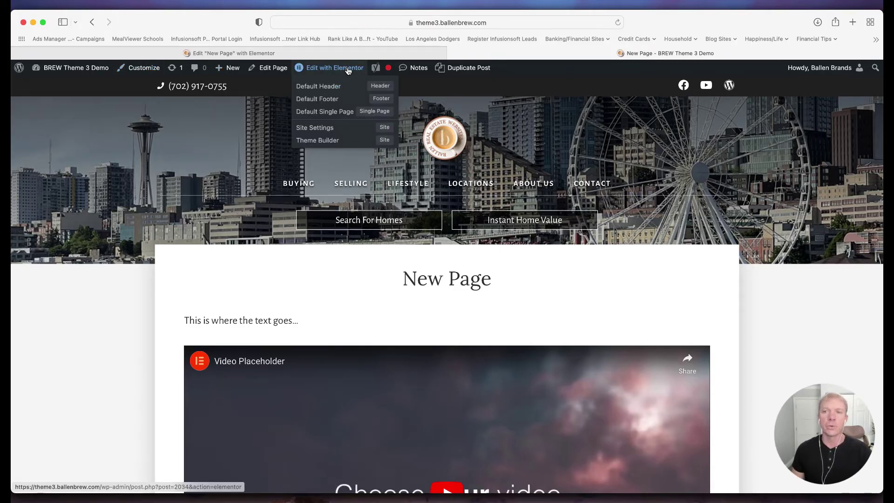
left_click(348, 71)
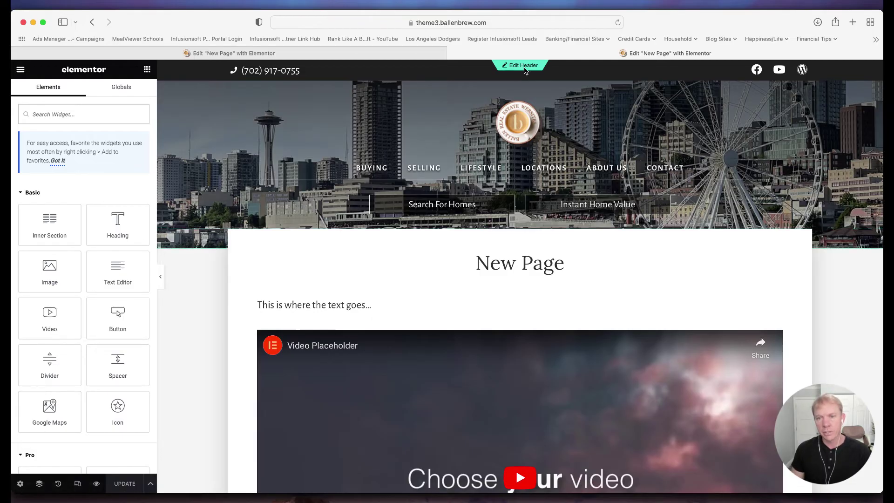
Edit the header template and unlock its global WordPress Menu widget using Primary Navigation.
left_click(524, 69)
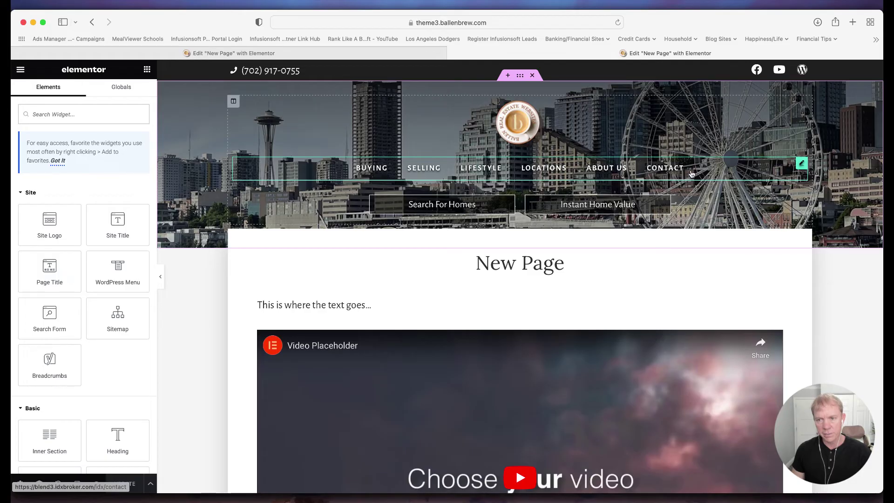
left_click(801, 164)
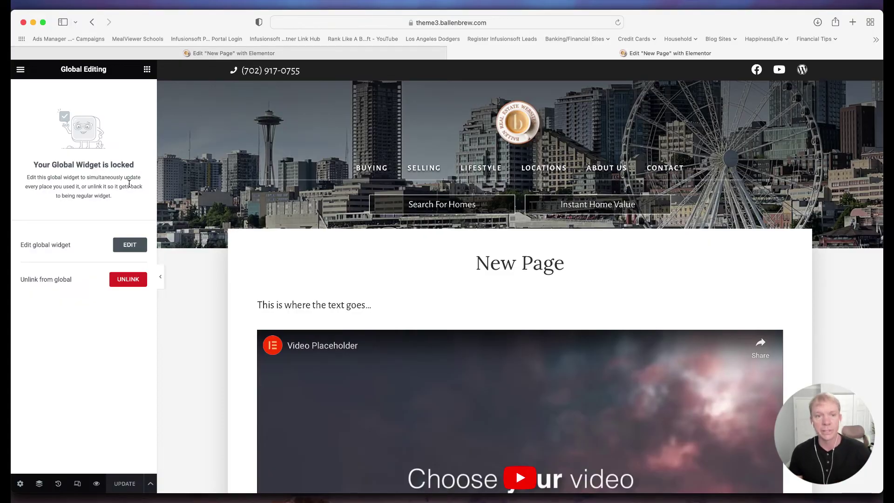
left_click(126, 246)
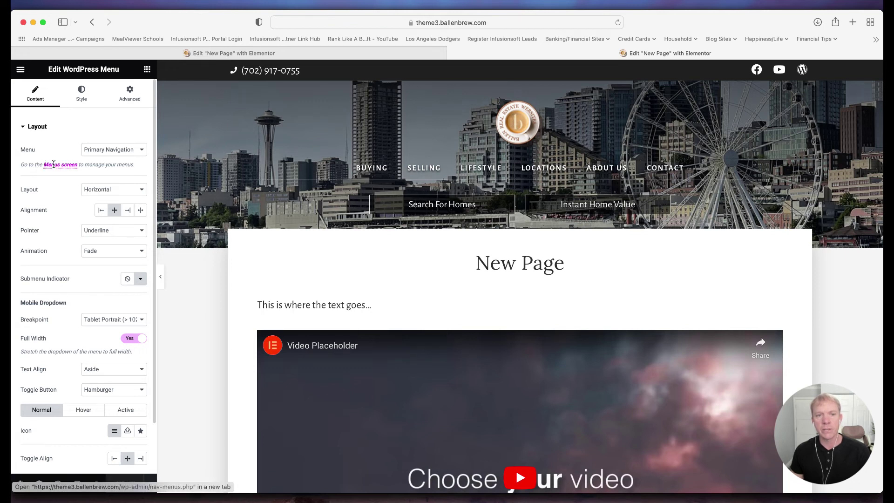
Open the Menus screen in a new tab and keep Primary Navigation selected for editing.
left_click(53, 164)
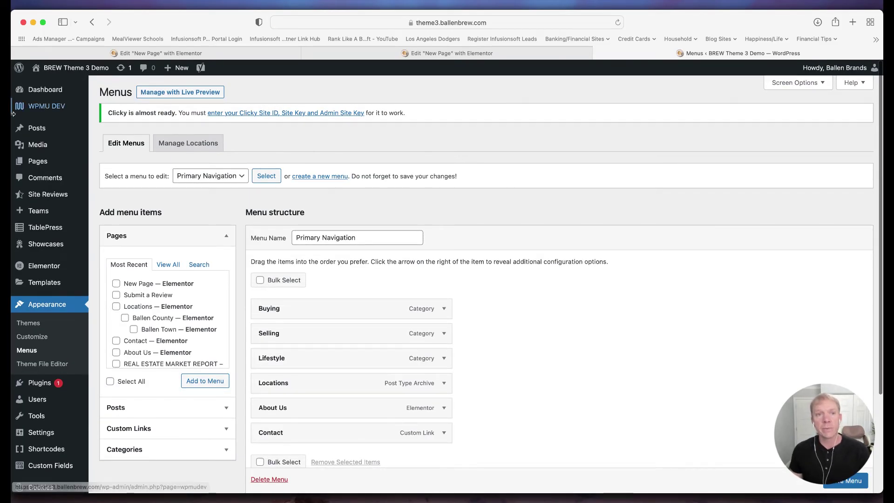
mouse_move(55, 69)
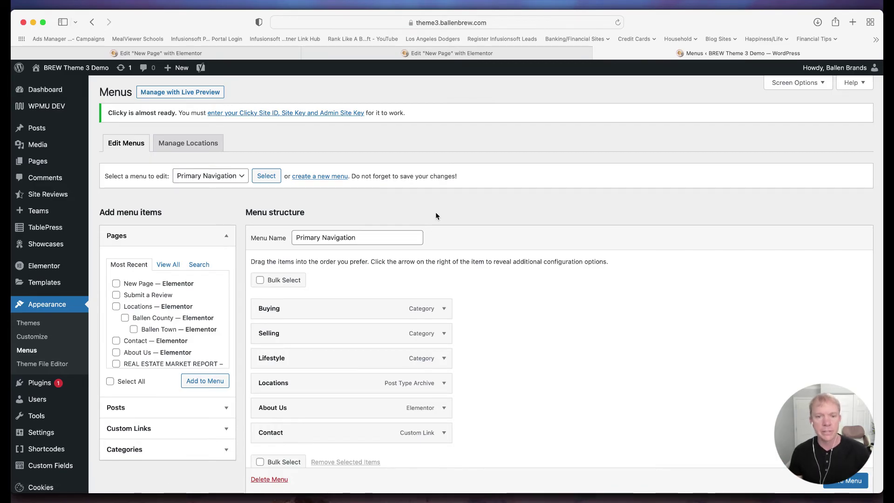
scroll(436, 215, "down", 2)
scroll(274, 275, "down", 2)
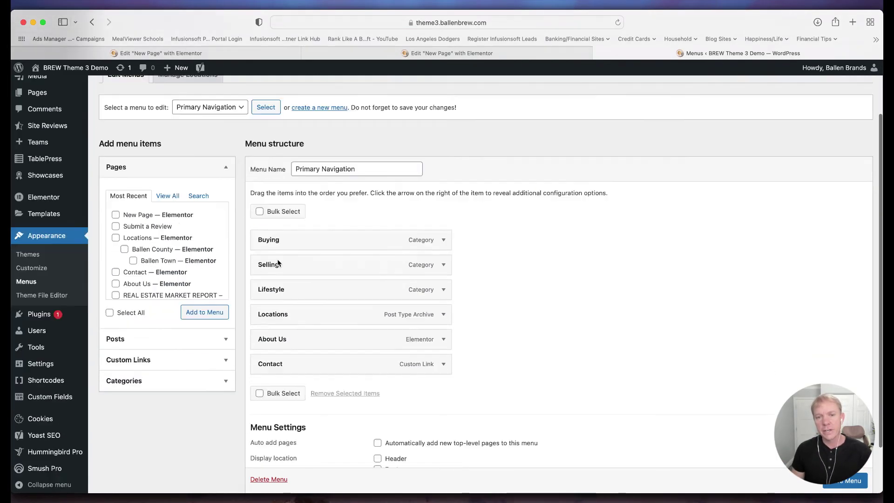
scroll(339, 168, "up", 1)
left_click(219, 104)
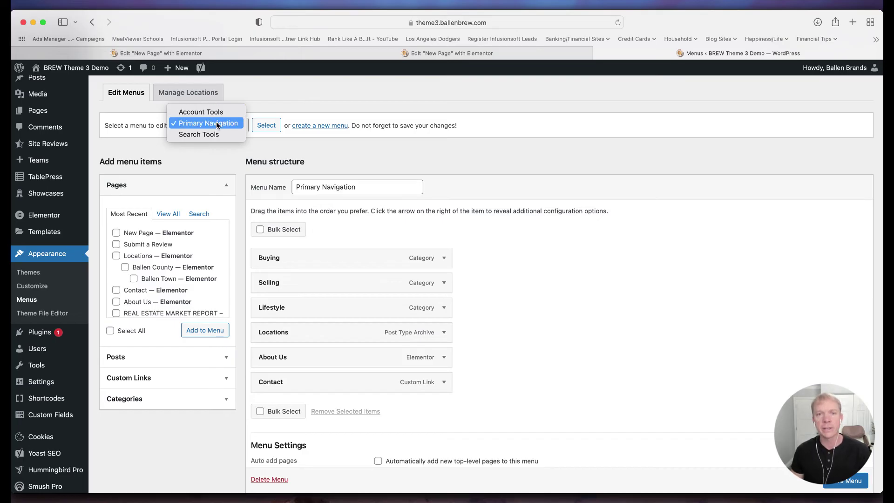
left_click(286, 154)
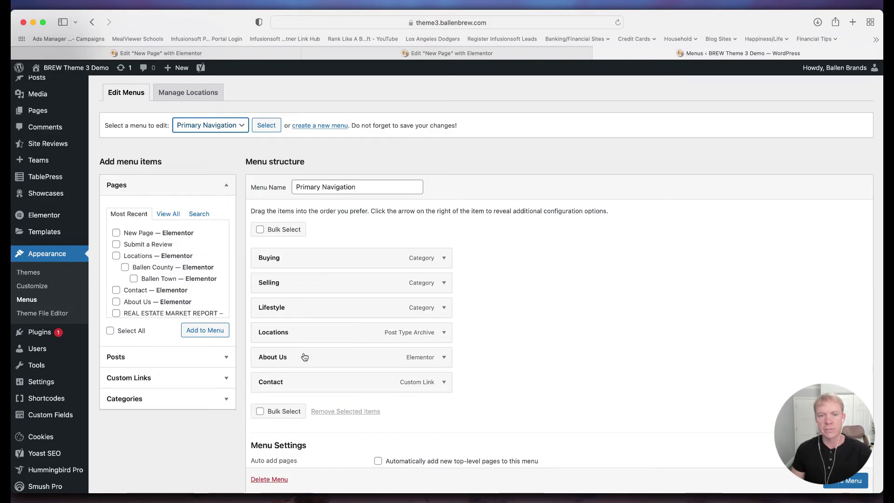
scroll(473, 368, "down", 1)
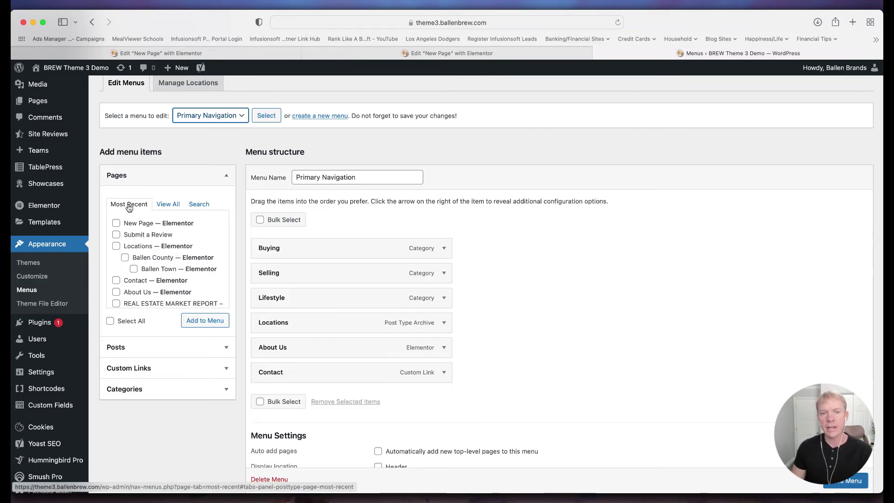
Browse the Pages box, via View All and a search for 'new', to locate New Page.
left_click_drag(111, 204, 142, 205)
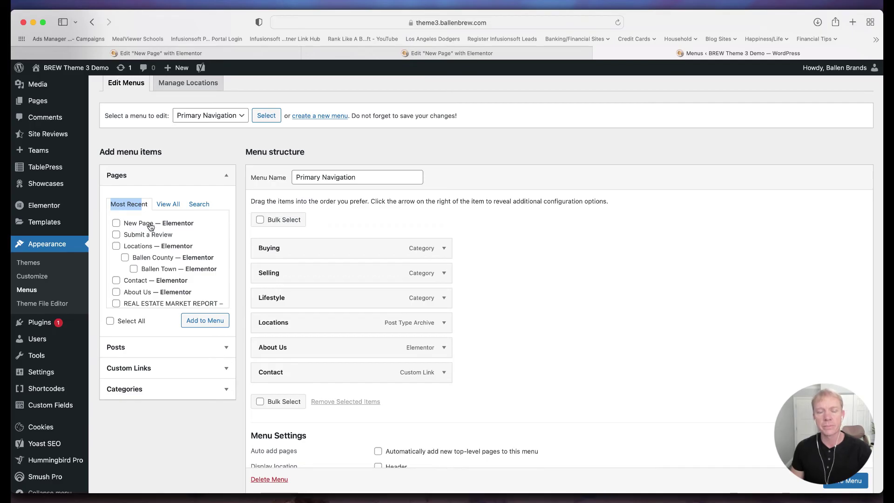
left_click(169, 207)
scroll(140, 238, "down", 3)
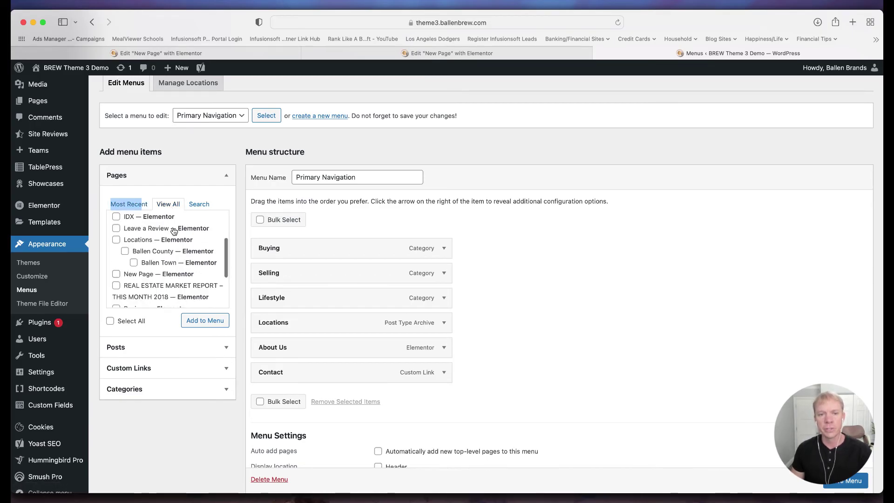
left_click(198, 204)
left_click(137, 225)
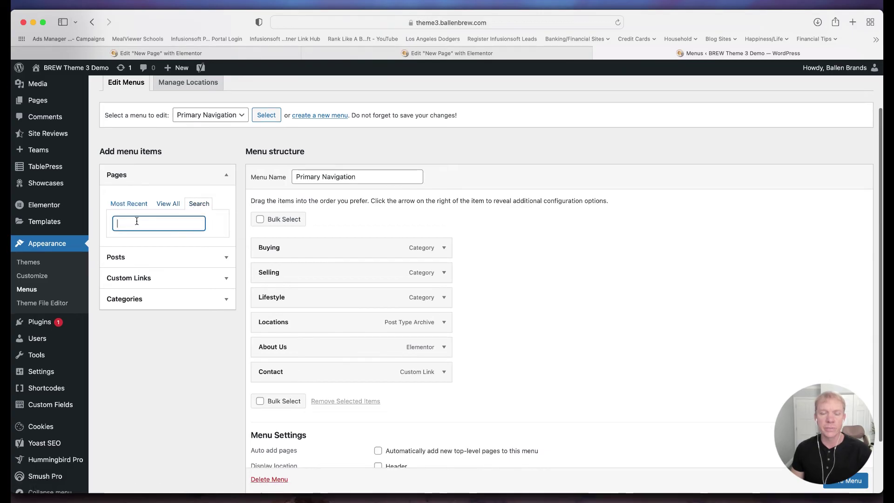
type("new")
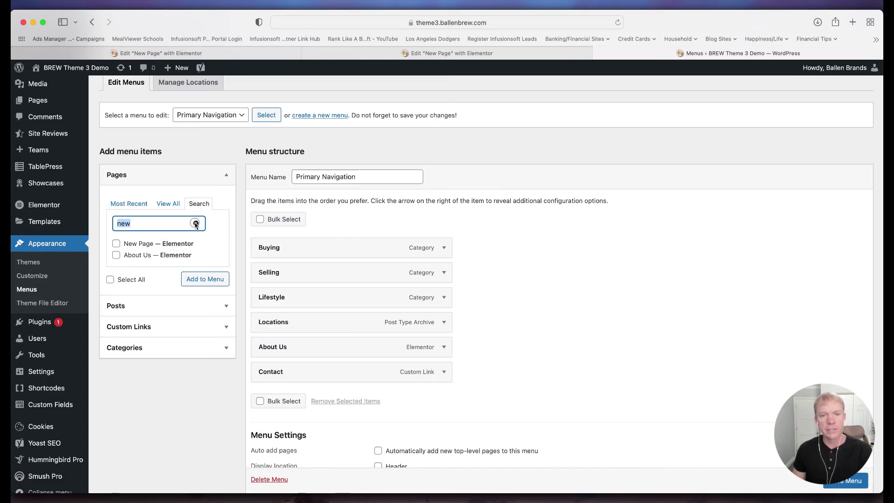
left_click(127, 203)
Add New Page to Primary Navigation and leave it as a top-level item after Contact.
left_click(117, 223)
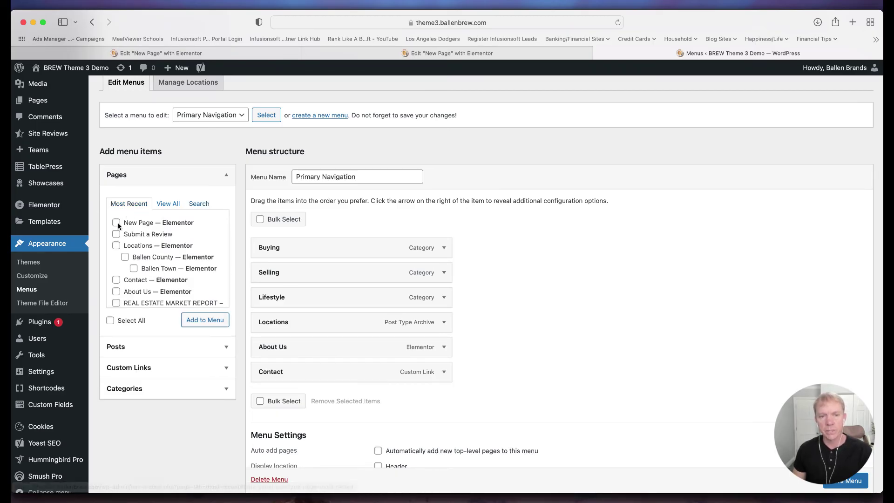
left_click(205, 321)
scroll(334, 375, "down", 1)
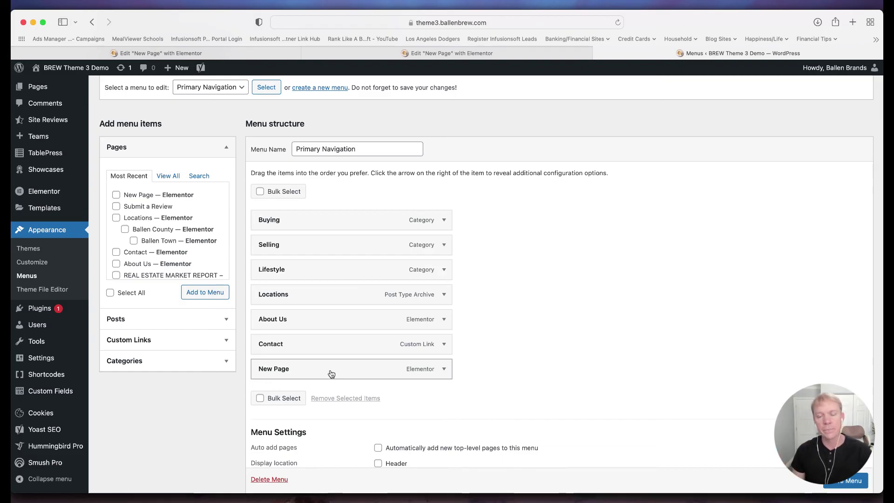
left_click_drag(279, 369, 298, 343)
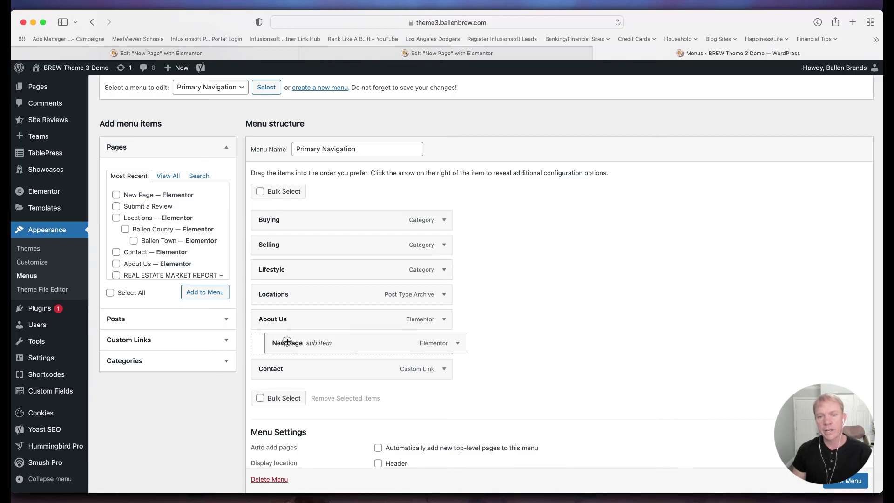
left_click_drag(275, 345, 297, 377)
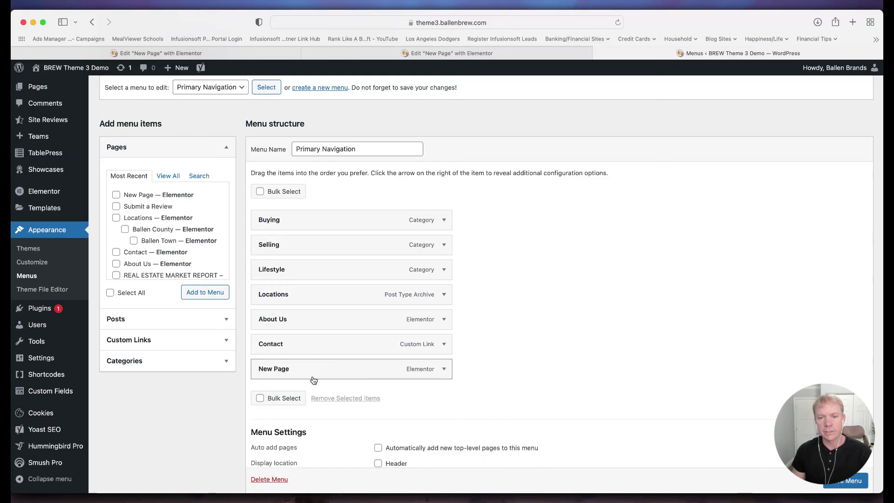
Change the New Page item's Navigation Label to 'Resources' and save the menu.
left_click(442, 369)
scroll(345, 359, "down", 5)
left_click(263, 254)
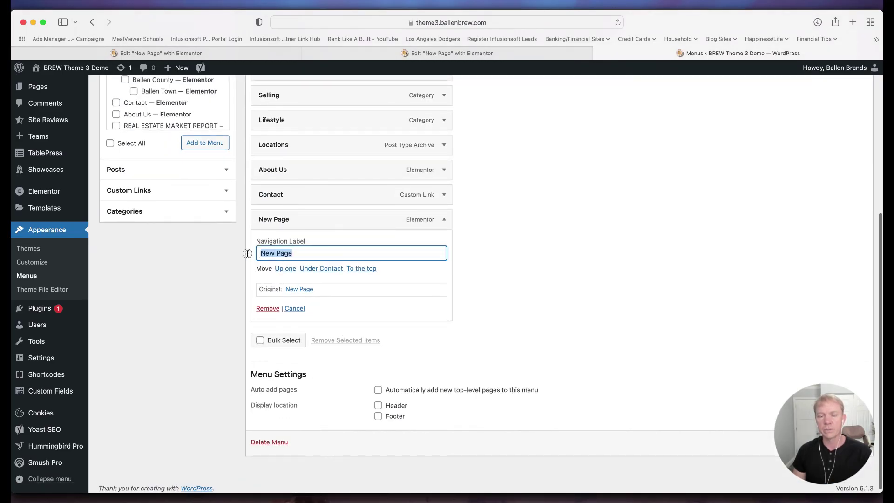
left_click_drag(247, 254, 326, 258)
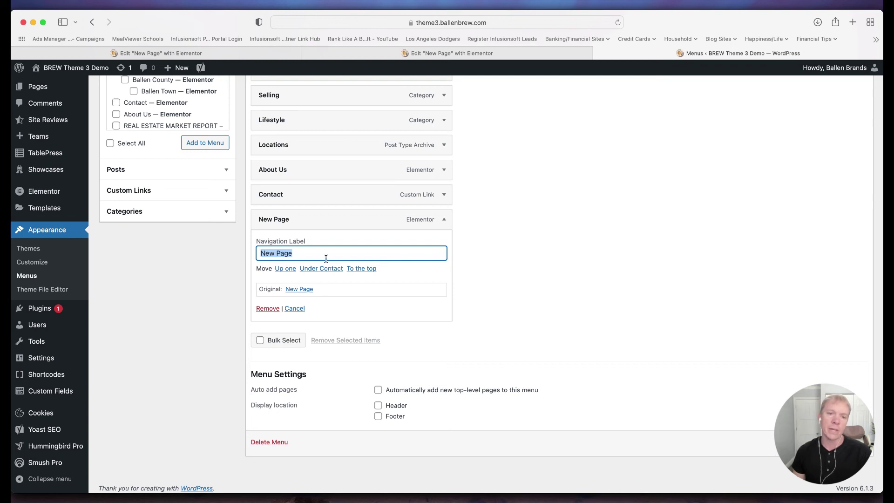
type("Resources")
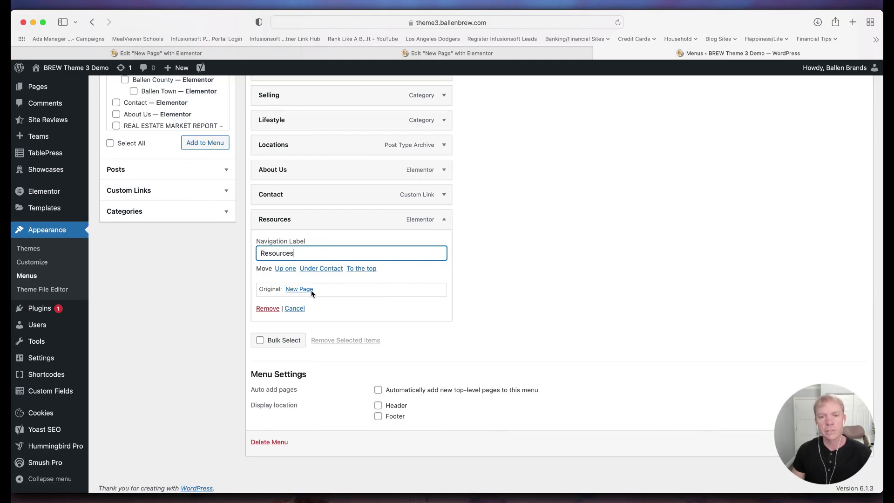
left_click(393, 316)
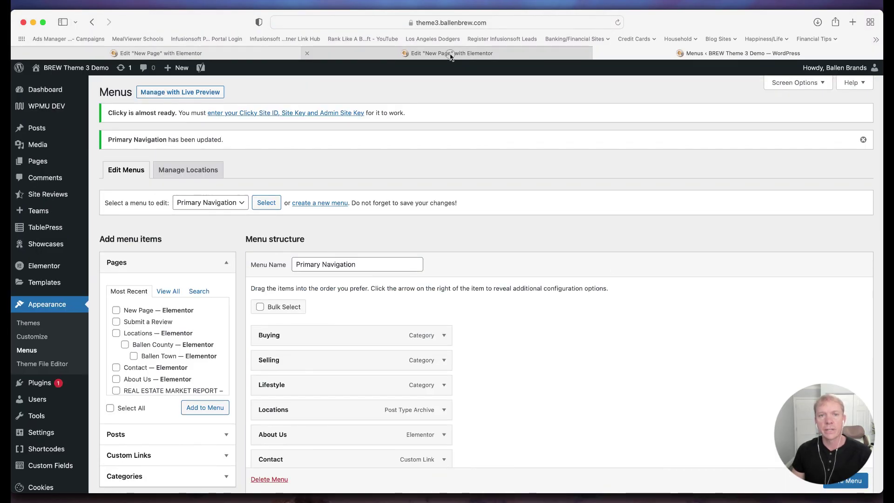
Refresh the live New Page tab to confirm RESOURCES now follows CONTACT in the header.
left_click(454, 56)
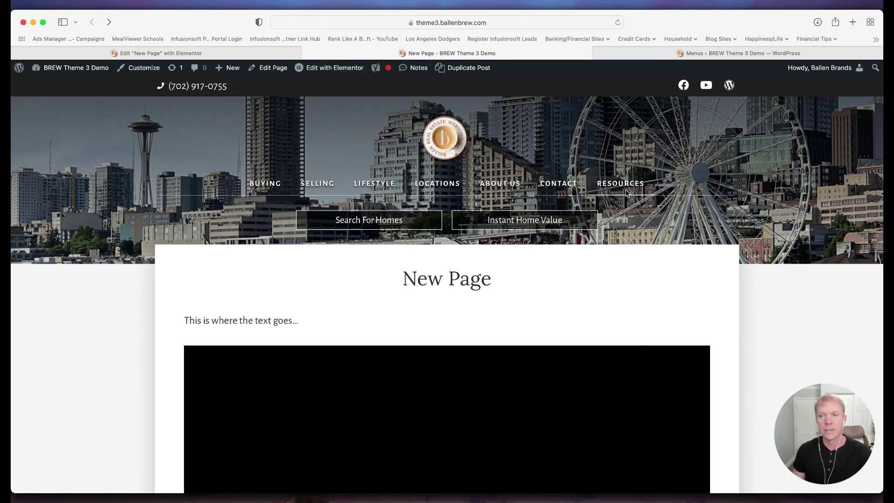
left_click(622, 186)
left_click_drag(393, 285, 498, 277)
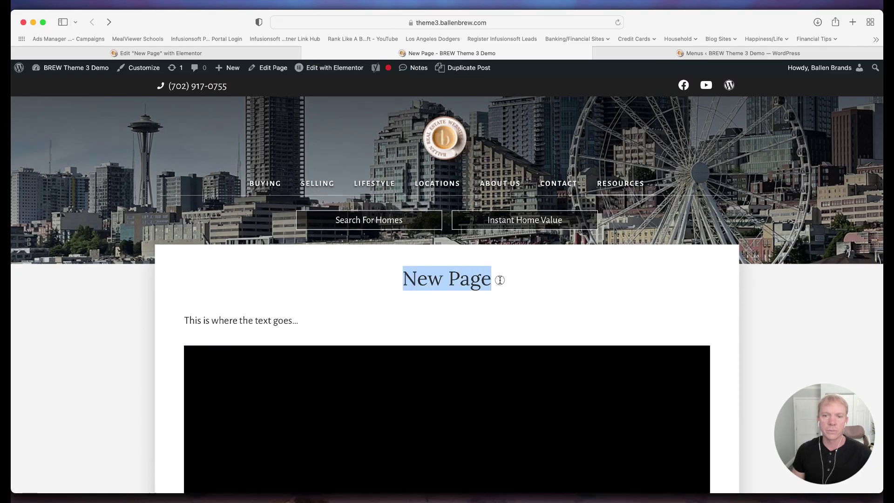
left_click(547, 280)
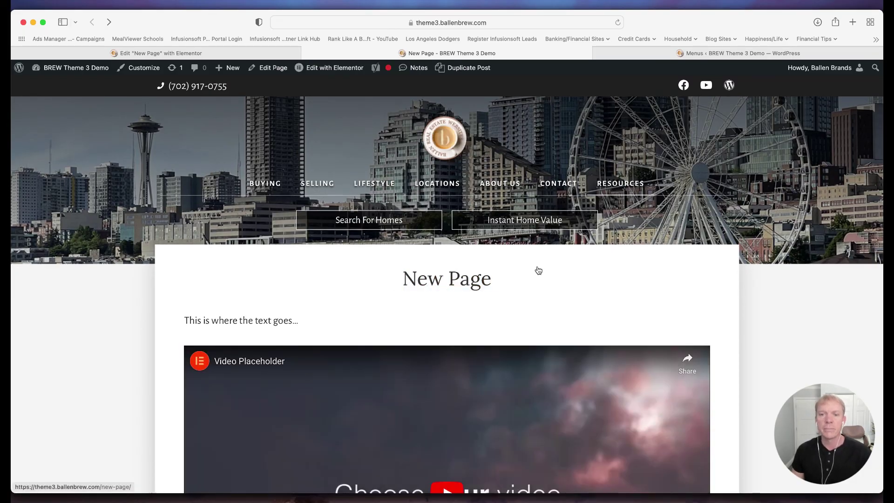